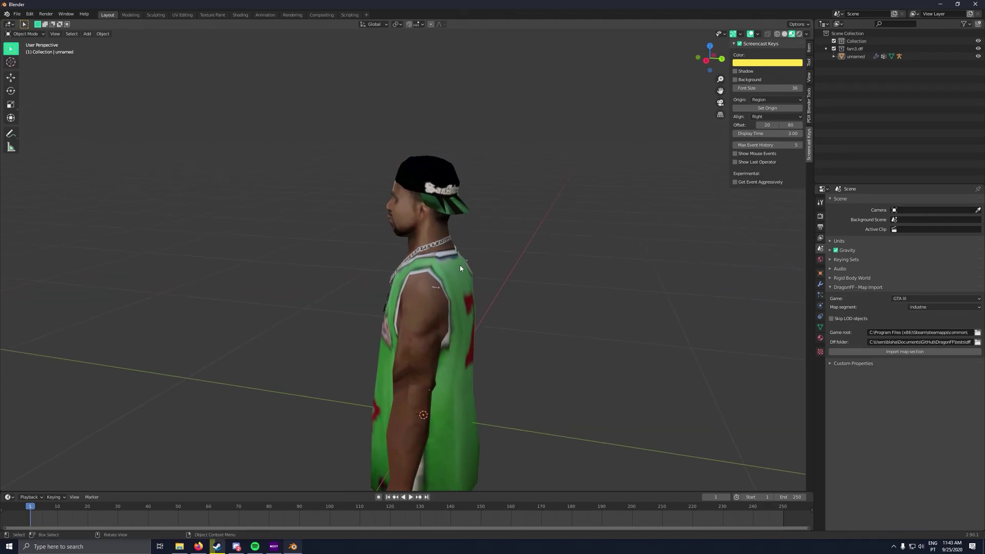
Step: Turn on the display of mouse events in the Screencast Keys settings
{"action": "left_click", "coordinate": [735, 153]}
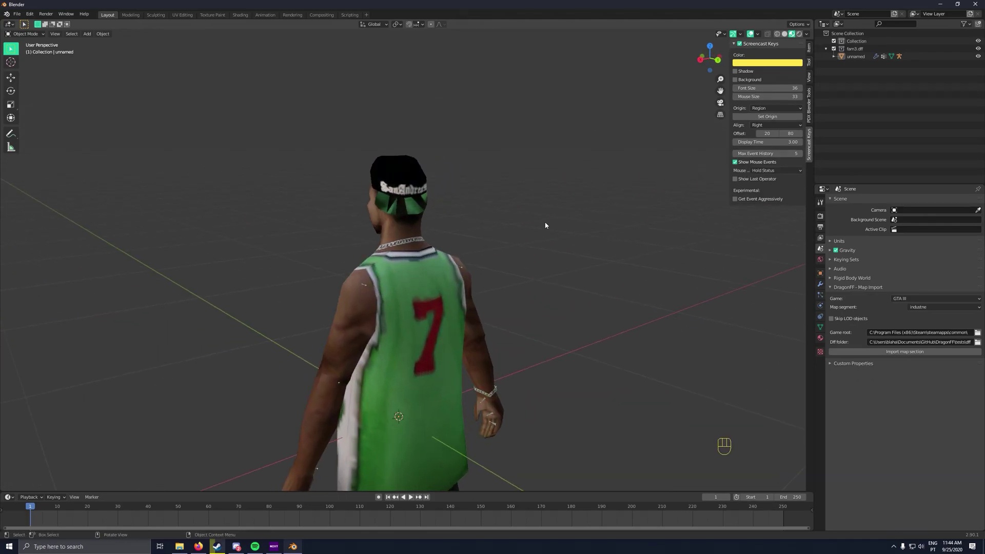
{"action": "mouse_move", "coordinate": [564, 215]}
{"action": "middle_mouse_down"}
{"action": "mouse_move", "coordinate": [530, 222]}
{"action": "mouse_move", "coordinate": [432, 210]}
{"action": "mouse_move", "coordinate": [445, 161]}
{"action": "mouse_move", "coordinate": [516, 220]}
{"action": "mouse_move", "coordinate": [574, 210]}
{"action": "middle_mouse_up"}
Step: Open the character mesh in Edit Mode with face selection and select the faces of the cap's brim
{"action": "left_click", "coordinate": [445, 162]}
{"action": "key", "text": "Tab"}
{"action": "middle_click_drag", "start_coordinate": [511, 182], "coordinate": [439, 250]}
{"action": "left_click_drag", "start_coordinate": [457, 251], "coordinate": [459, 253], "text": "shift"}
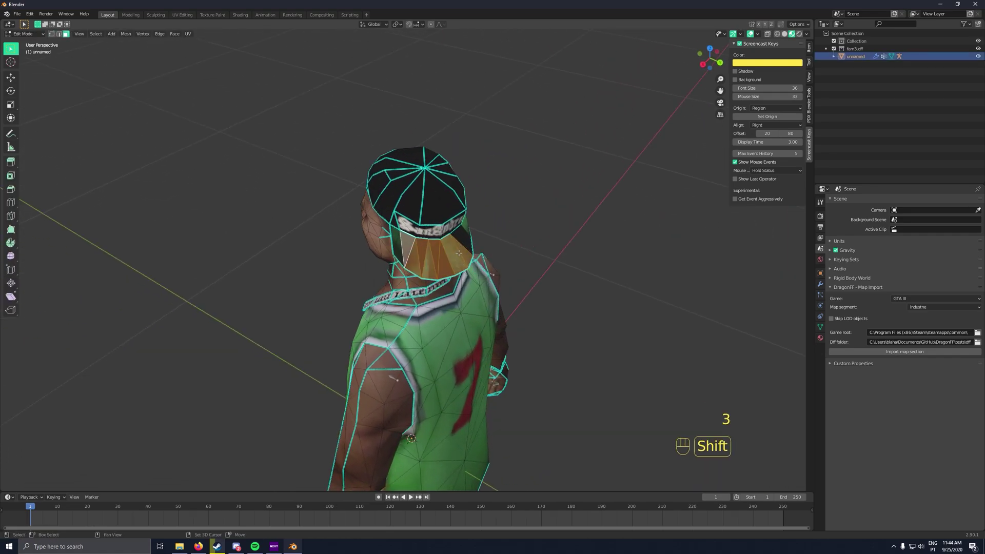
{"action": "middle_click_drag", "start_coordinate": [467, 235], "coordinate": [370, 228]}
{"action": "left_click_drag", "start_coordinate": [361, 226], "coordinate": [373, 228], "text": "shift"}
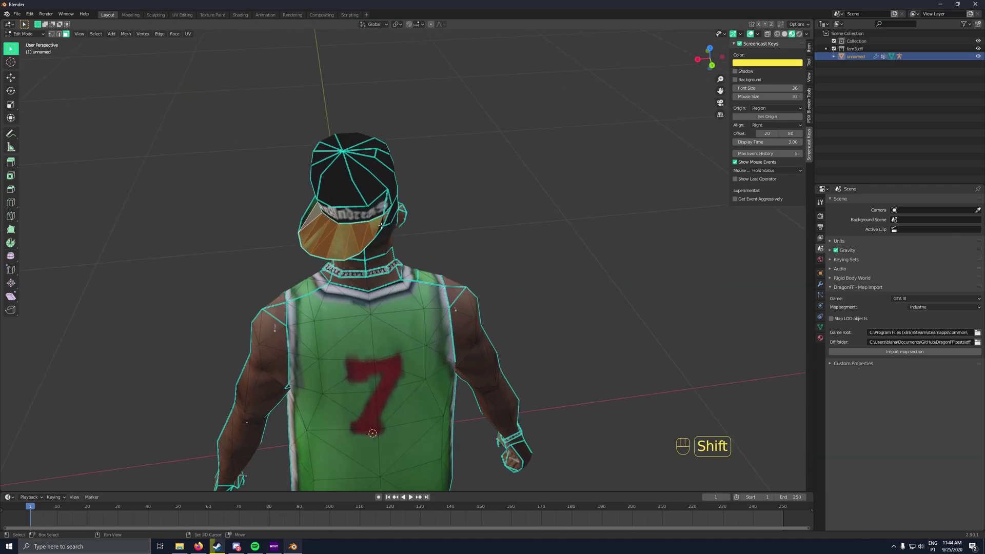
{"action": "middle_click_drag", "start_coordinate": [384, 238], "coordinate": [462, 234]}
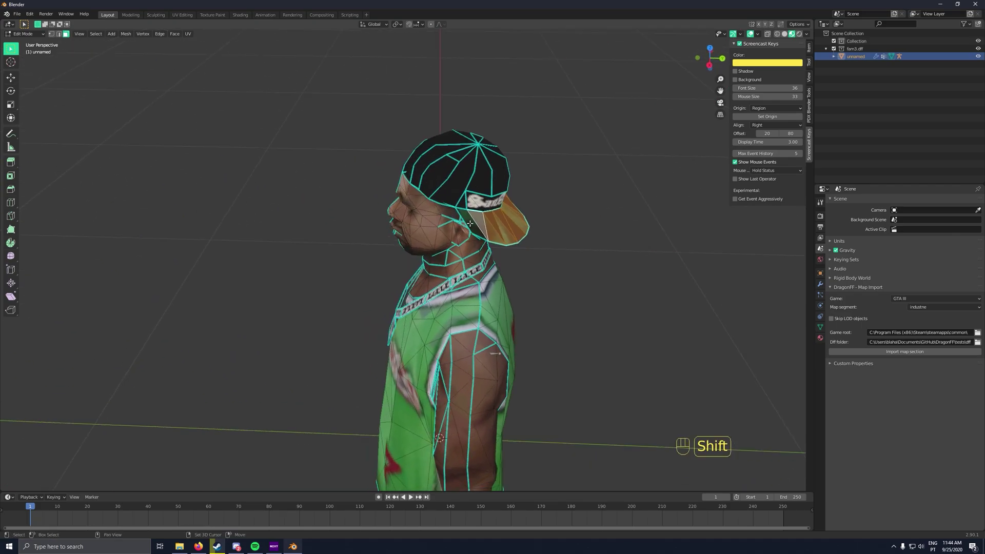
Step: Extend the selection to the cap's crown faces on the character's left side and its lettered back
{"action": "left_click_drag", "start_coordinate": [489, 167], "coordinate": [490, 165], "text": "shift"}
{"action": "middle_click_drag", "start_coordinate": [490, 166], "coordinate": [463, 146]}
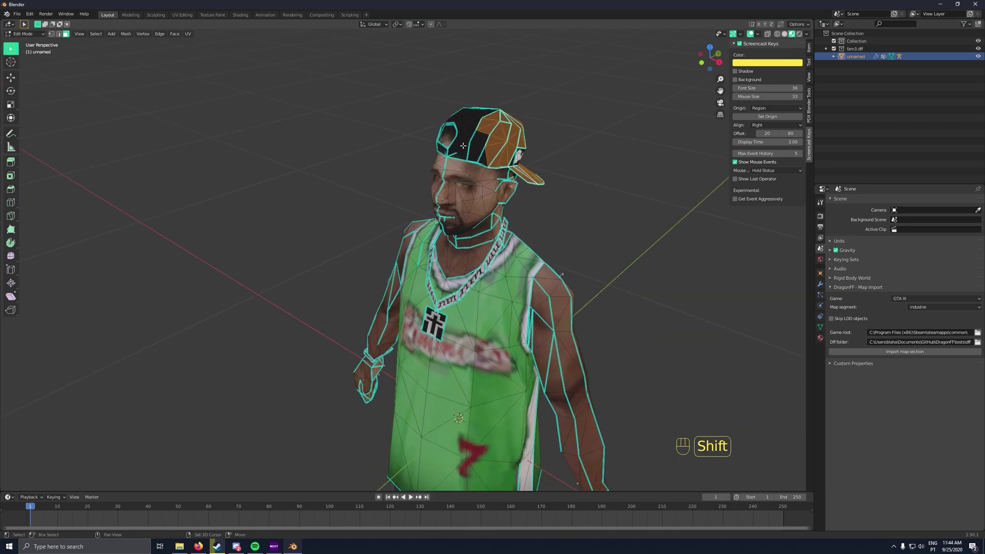
{"action": "left_click_drag", "start_coordinate": [489, 143], "coordinate": [489, 143], "text": "shift"}
{"action": "middle_click_drag", "start_coordinate": [490, 144], "coordinate": [468, 161]}
{"action": "left_click_drag", "start_coordinate": [475, 197], "coordinate": [474, 196], "text": "shift"}
{"action": "middle_click_drag", "start_coordinate": [475, 196], "coordinate": [319, 178]}
{"action": "left_click_drag", "start_coordinate": [343, 154], "coordinate": [343, 154], "text": "shift"}
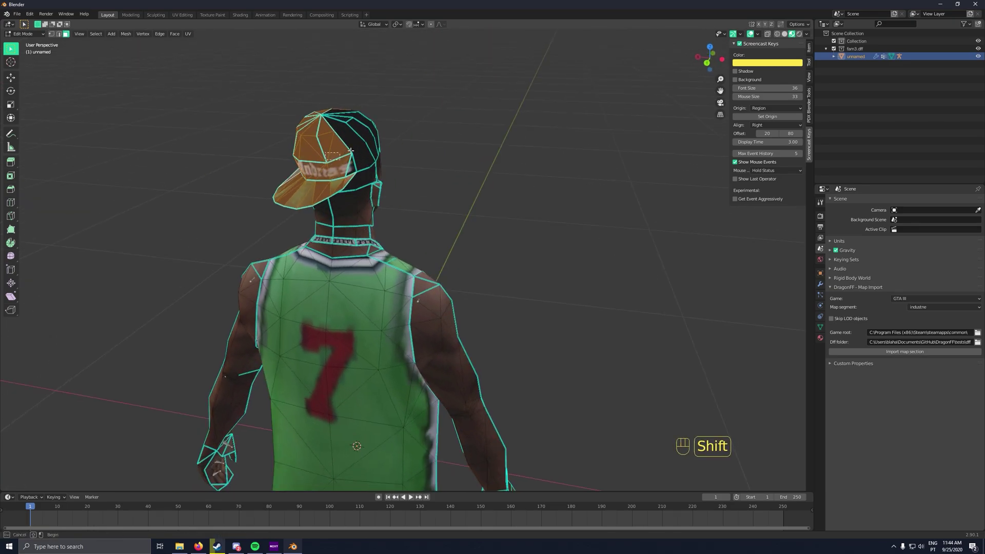
Step: Add the cap's remaining faces on the character's right side and around the front opening to the selection
{"action": "middle_click_drag", "start_coordinate": [344, 154], "coordinate": [336, 142]}
{"action": "left_click_drag", "start_coordinate": [370, 137], "coordinate": [370, 137], "text": "shift"}
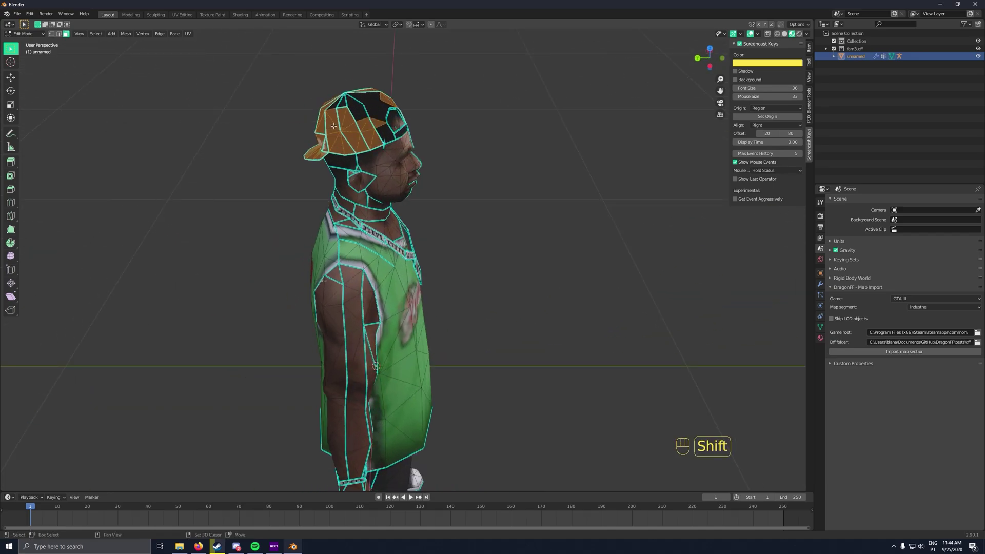
{"action": "middle_click_drag", "start_coordinate": [369, 128], "coordinate": [365, 119]}
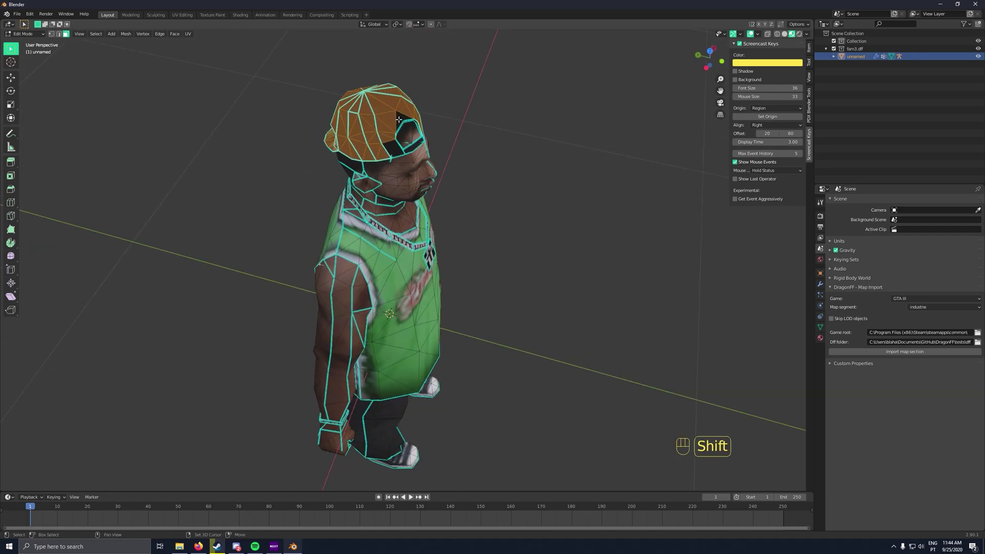
{"action": "left_click_drag", "start_coordinate": [391, 150], "coordinate": [391, 150], "text": "shift"}
{"action": "middle_click_drag", "start_coordinate": [391, 151], "coordinate": [346, 117]}
{"action": "scroll", "coordinate": [346, 116], "scroll_direction": "up", "scroll_amount": 3}
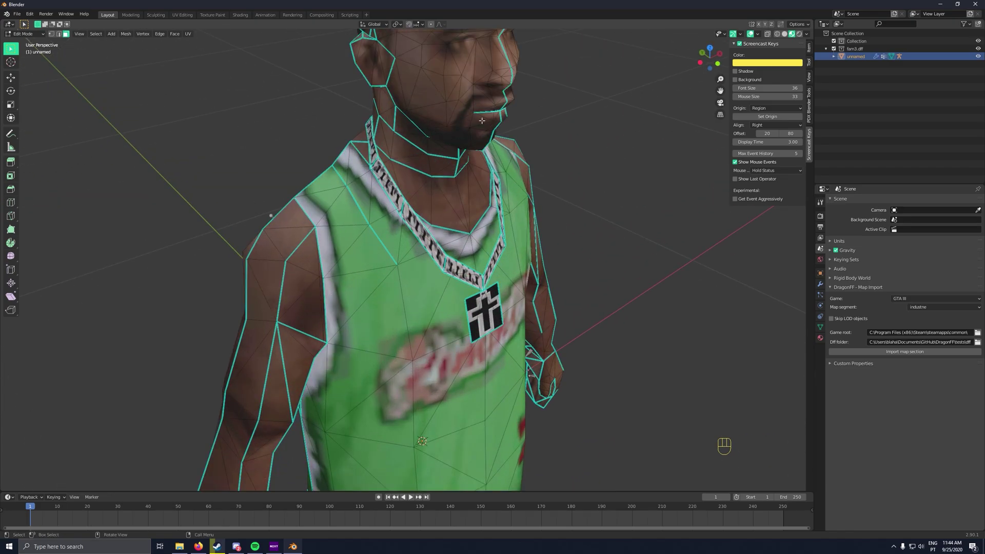
{"action": "middle_click_drag", "start_coordinate": [410, 62], "coordinate": [363, 167], "text": "shift"}
{"action": "left_click_drag", "start_coordinate": [374, 123], "coordinate": [401, 120], "text": "shift"}
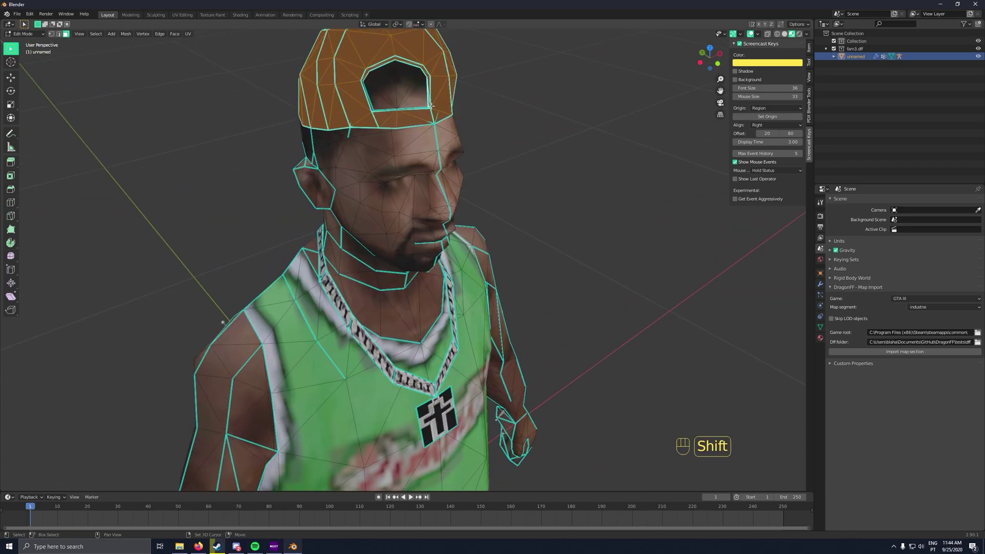
Step: Try to delete the selected cap geometry
{"action": "middle_click_drag", "start_coordinate": [432, 106], "coordinate": [436, 123]}
{"action": "key", "text": "x"}
{"action": "left_click", "coordinate": [445, 160]}
{"action": "key", "text": "ctrl+z"}
{"action": "key", "text": "x"}
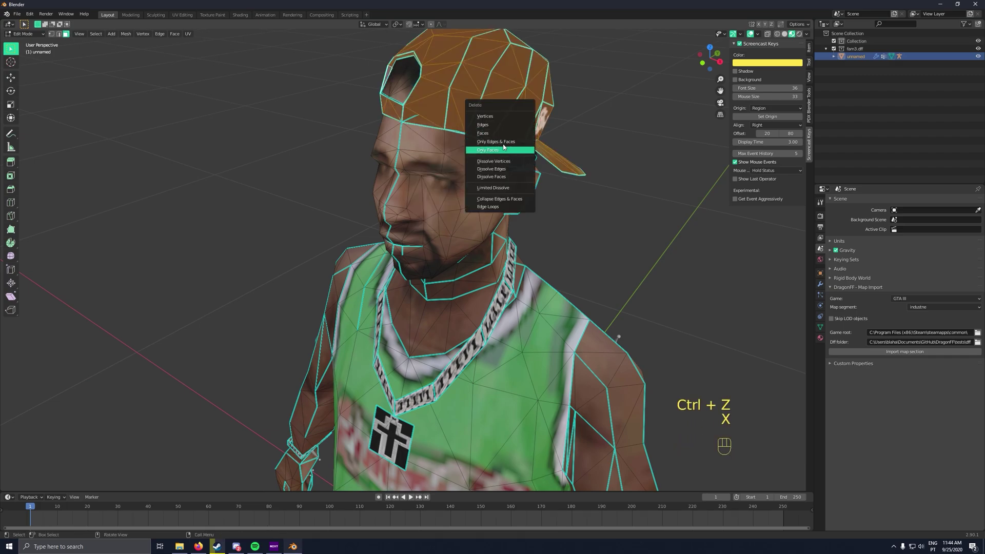
{"action": "left_click", "coordinate": [500, 125]}
{"action": "middle_click_drag", "start_coordinate": [500, 125], "coordinate": [457, 129]}
{"action": "key", "text": "ctrl+z"}
Step: Hide the cyan sharp-edge marks in the viewport overlays
{"action": "middle_click_drag", "start_coordinate": [536, 138], "coordinate": [241, 149]}
{"action": "left_click", "coordinate": [756, 34]}
{"action": "left_click", "coordinate": [744, 218]}
{"action": "left_click", "coordinate": [757, 34]}
{"action": "middle_click_drag", "start_coordinate": [541, 145], "coordinate": [383, 178], "text": "shift"}
{"action": "left_click", "coordinate": [744, 218]}
{"action": "left_click", "coordinate": [744, 226]}
Step: Delete the selected cap faces from the character's head
{"action": "key", "text": "x"}
{"action": "left_click", "coordinate": [435, 184]}
{"action": "key", "text": "Tab"}
{"action": "key", "text": "Tab"}
Step: Select the leftover patch from the cap's front opening above the forehead in face selection mode and delete it
{"action": "key", "text": "3"}
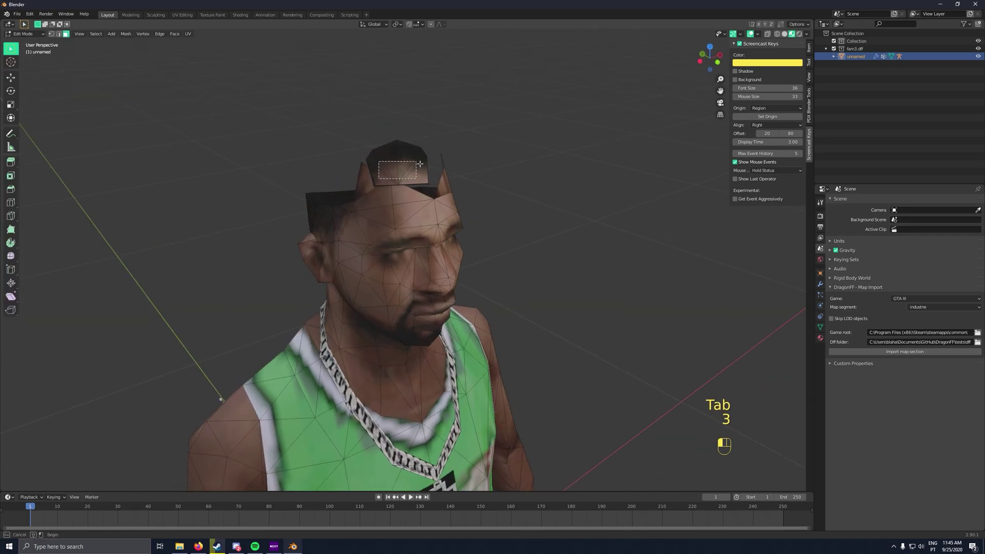
{"action": "left_click_drag", "start_coordinate": [419, 164], "coordinate": [420, 164]}
{"action": "key", "text": "x"}
{"action": "left_click", "coordinate": [411, 161]}
Step: Delete the thin stray cap faces sticking out above the forehead
{"action": "middle_click_drag", "start_coordinate": [410, 163], "coordinate": [437, 176]}
{"action": "scroll", "coordinate": [437, 176], "scroll_direction": "up", "scroll_amount": 5}
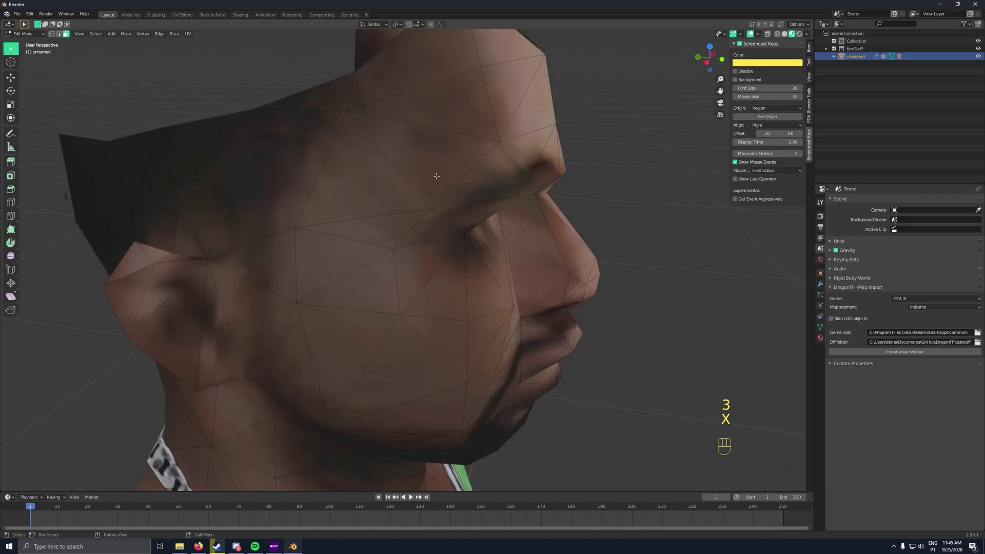
{"action": "middle_click_drag", "start_coordinate": [487, 125], "coordinate": [428, 249], "text": "shift"}
{"action": "key", "text": "x"}
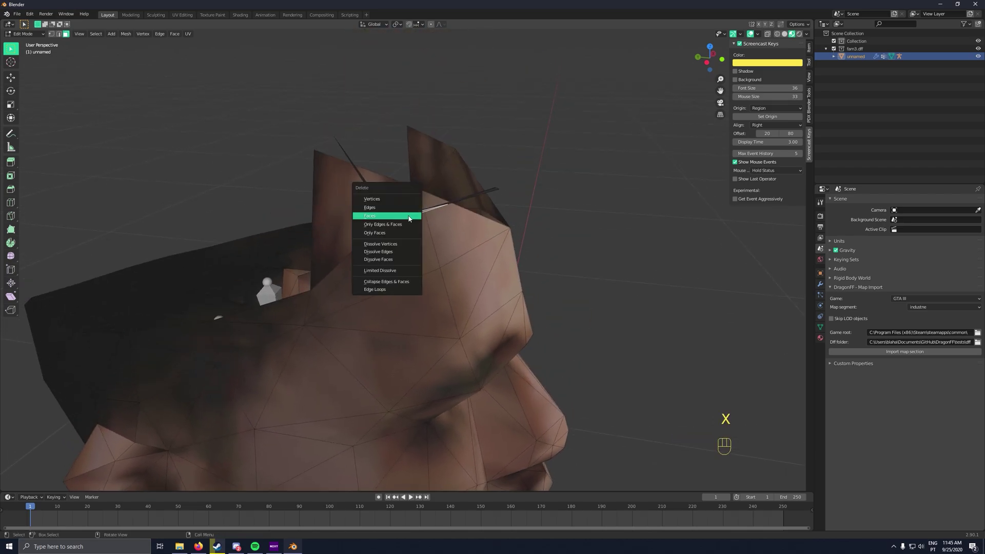
{"action": "left_click", "coordinate": [453, 218]}
{"action": "key", "text": "x"}
{"action": "left_click", "coordinate": [451, 199]}
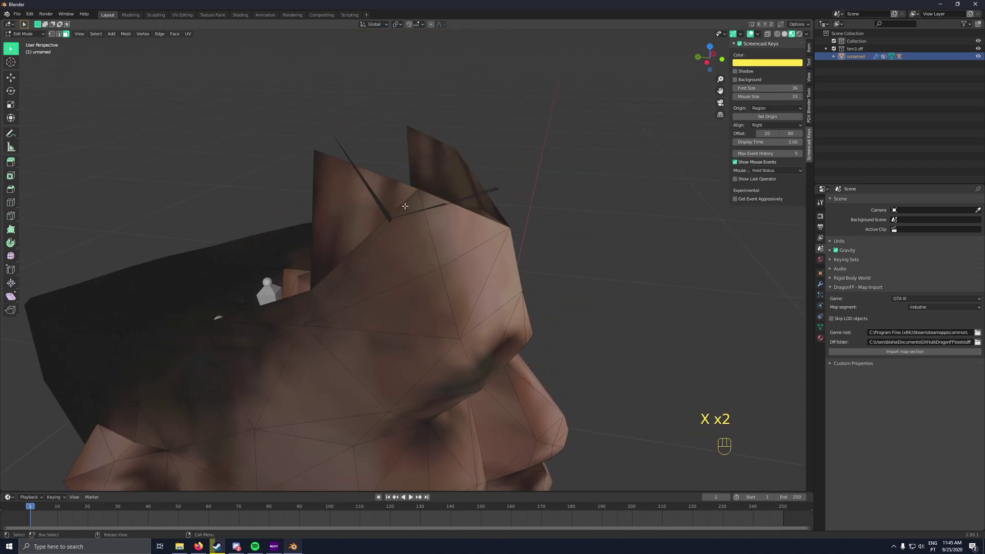
{"action": "key", "text": "x"}
{"action": "left_click", "coordinate": [381, 204]}
Step: Delete the last thin sliver face floating above the forehead
{"action": "left_click", "coordinate": [446, 208]}
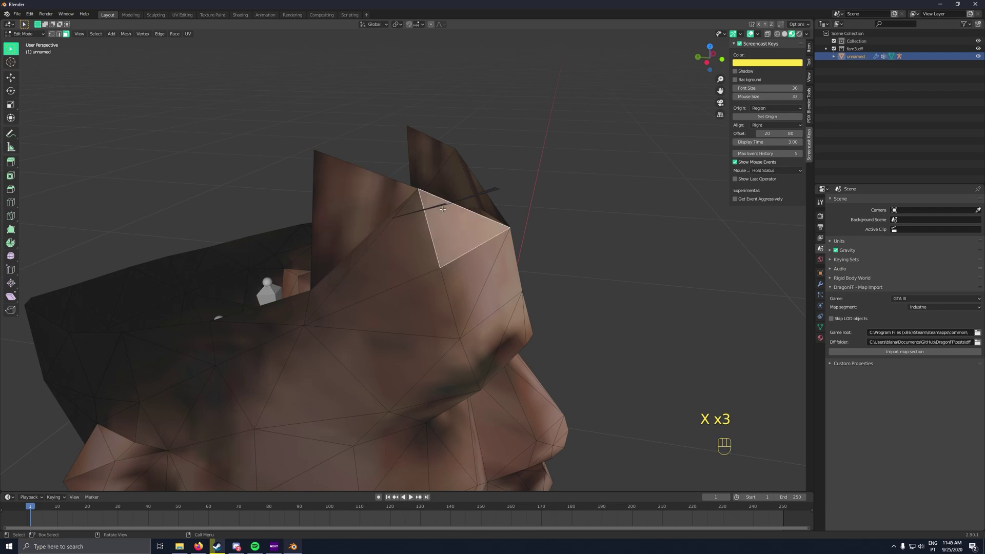
{"action": "middle_click_drag", "start_coordinate": [446, 207], "coordinate": [411, 197]}
{"action": "key", "text": "x"}
{"action": "left_click", "coordinate": [409, 197]}
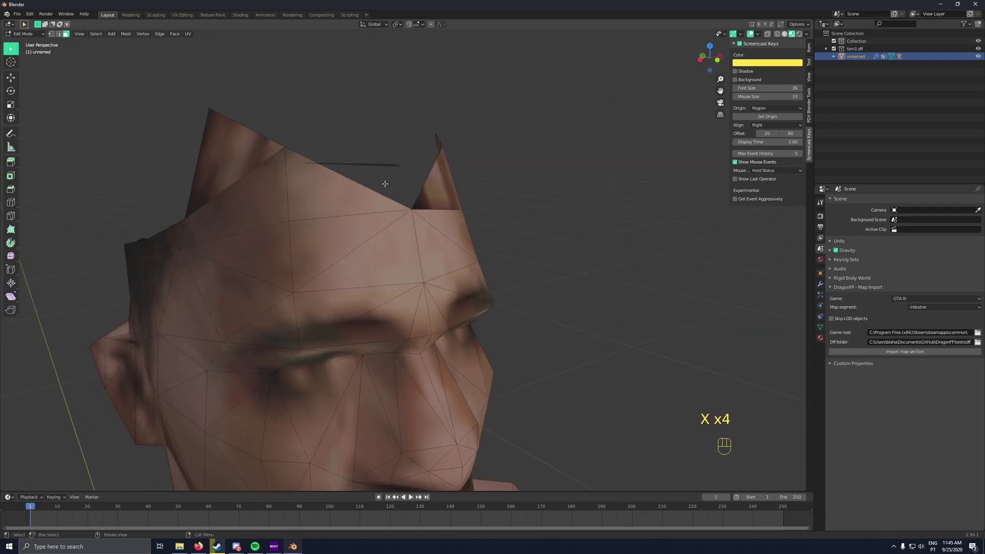
{"action": "key", "text": "x"}
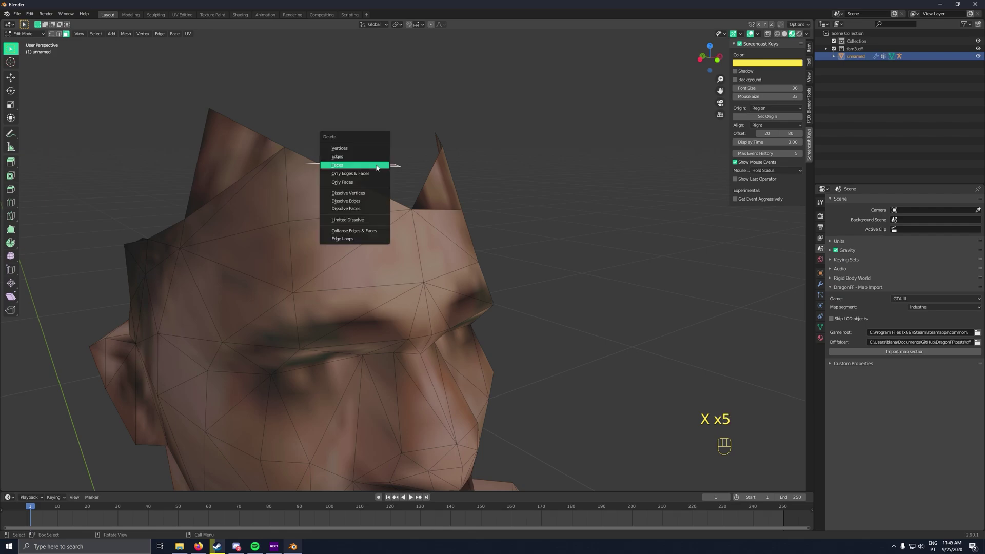
{"action": "left_click", "coordinate": [378, 167]}
Step: Delete the stray edges sticking out behind the head using edge selection
{"action": "middle_click_drag", "start_coordinate": [379, 168], "coordinate": [355, 217]}
{"action": "middle_click_drag", "start_coordinate": [285, 266], "coordinate": [255, 269]}
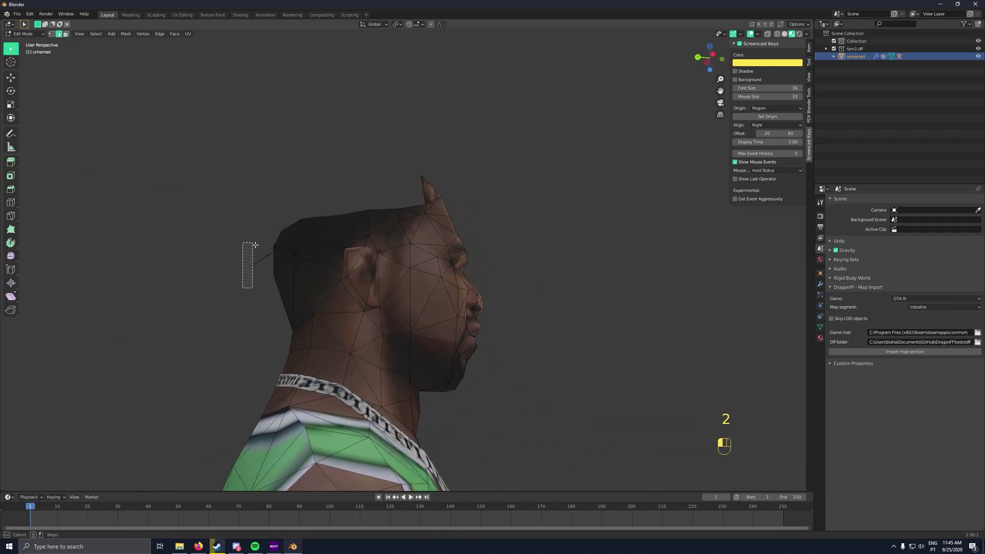
{"action": "left_click_drag", "start_coordinate": [254, 245], "coordinate": [268, 229]}
{"action": "key", "text": "x"}
{"action": "key", "text": "x"}
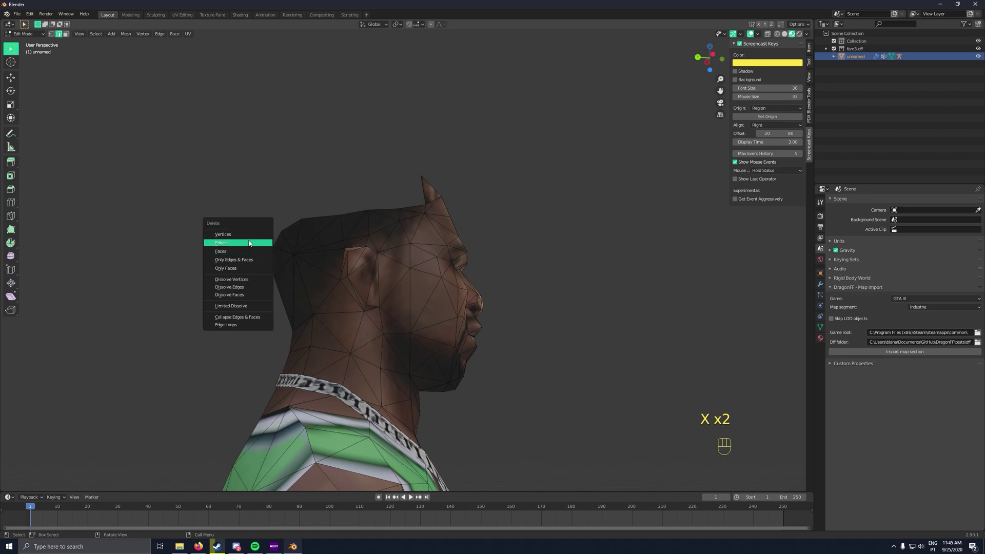
{"action": "left_click", "coordinate": [249, 243]}
{"action": "left_click_drag", "start_coordinate": [250, 272], "coordinate": [272, 240]}
{"action": "key", "text": "x"}
{"action": "left_click", "coordinate": [269, 242]}
Step: Delete the pointed leftover faces on top of the forehead, return to Object Mode and deselect the character
{"action": "middle_click_drag", "start_coordinate": [331, 260], "coordinate": [443, 237]}
{"action": "left_click", "coordinate": [415, 243], "text": "shift"}
{"action": "left_click", "coordinate": [422, 228], "text": "shift"}
{"action": "left_click", "coordinate": [354, 232], "text": "shift"}
{"action": "key", "text": "x"}
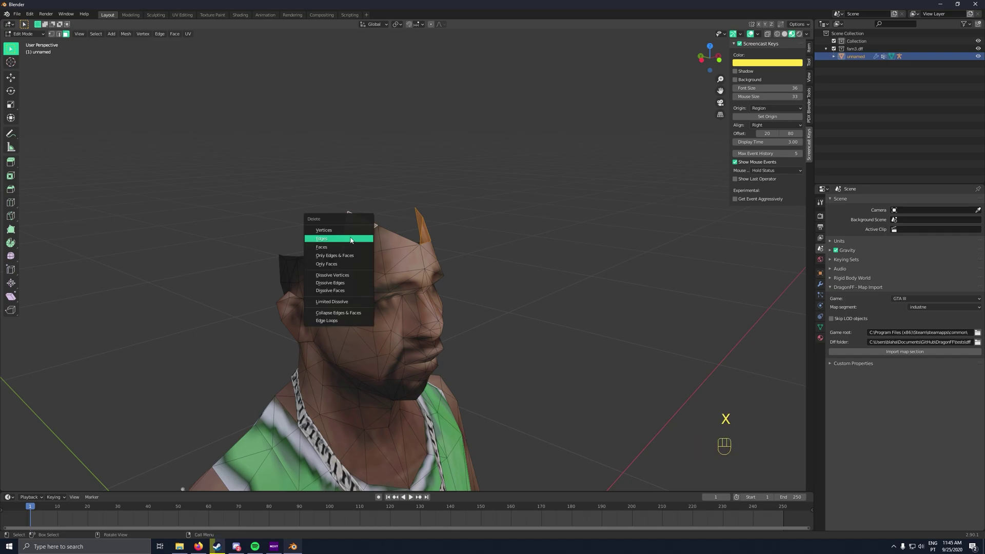
{"action": "left_click", "coordinate": [349, 247]}
{"action": "mouse_move", "coordinate": [492, 253]}
{"action": "middle_mouse_down"}
{"action": "mouse_move", "coordinate": [324, 264]}
{"action": "mouse_move", "coordinate": [331, 280]}
{"action": "mouse_move", "coordinate": [296, 287]}
{"action": "mouse_move", "coordinate": [475, 252]}
{"action": "middle_mouse_up"}
{"action": "key", "text": "Tab"}
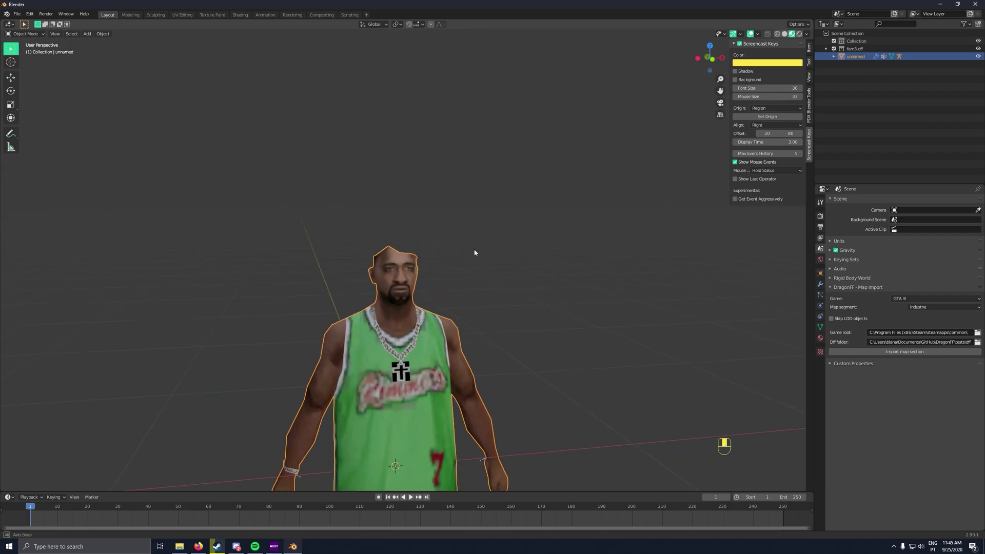
{"action": "left_click", "coordinate": [497, 311]}
{"action": "middle_click_drag", "start_coordinate": [497, 311], "coordinate": [534, 272], "text": "shift"}
{"action": "key", "text": "shift+a"}
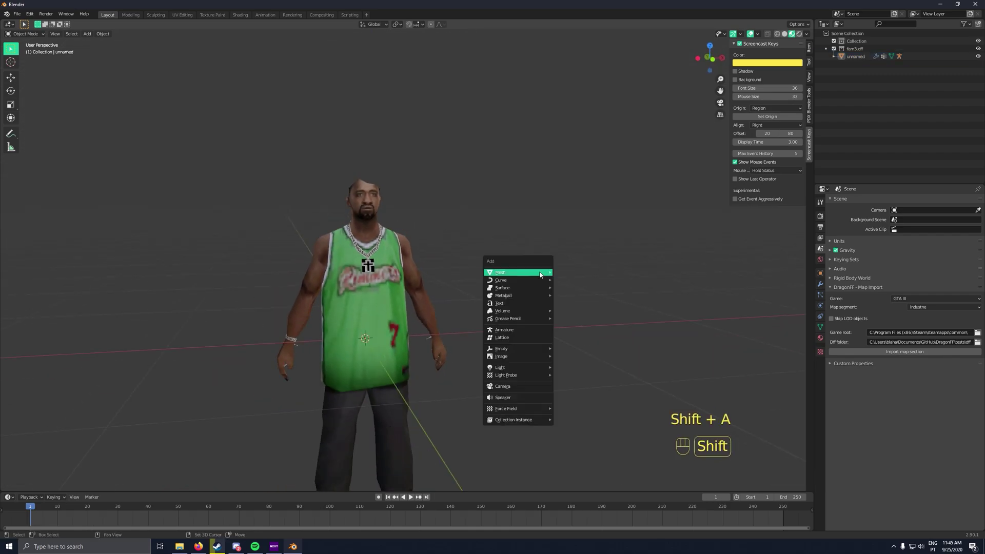
{"action": "mouse_move", "coordinate": [538, 277]}
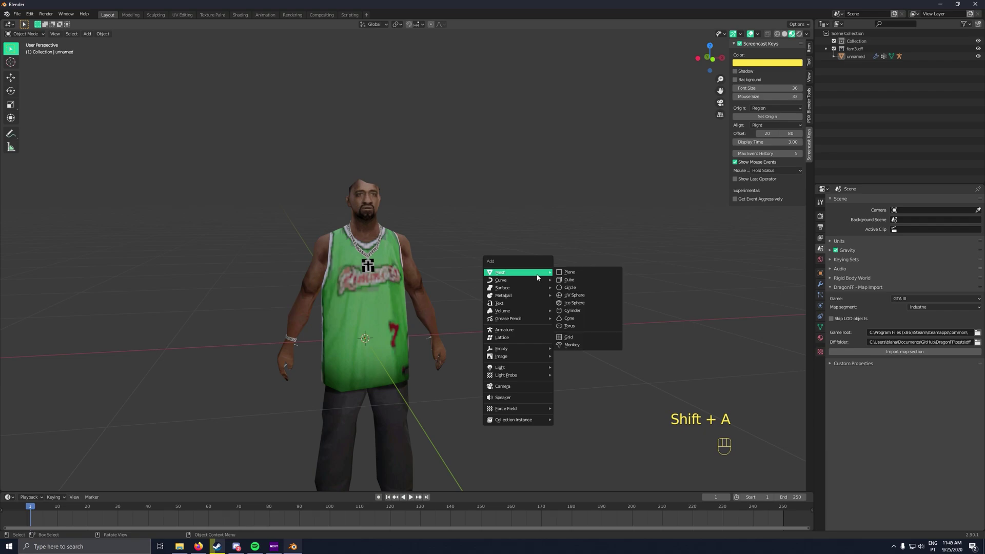
Step: Import the bandana.dff model from the tutorial project's bandana folder with the DragonFF importer
{"action": "left_click", "coordinate": [17, 14]}
{"action": "mouse_move", "coordinate": [41, 107]}
{"action": "left_click", "coordinate": [142, 193]}
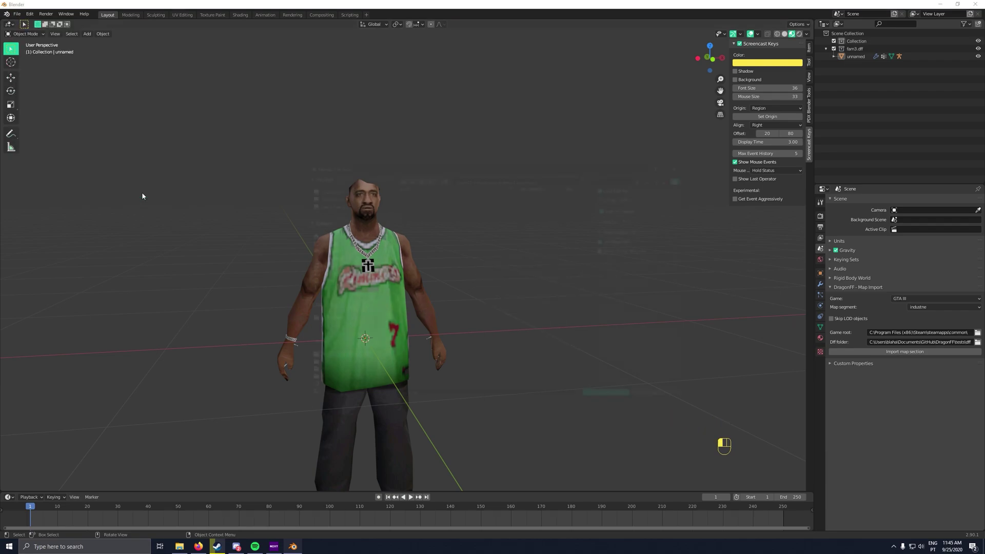
{"action": "left_click", "coordinate": [422, 179]}
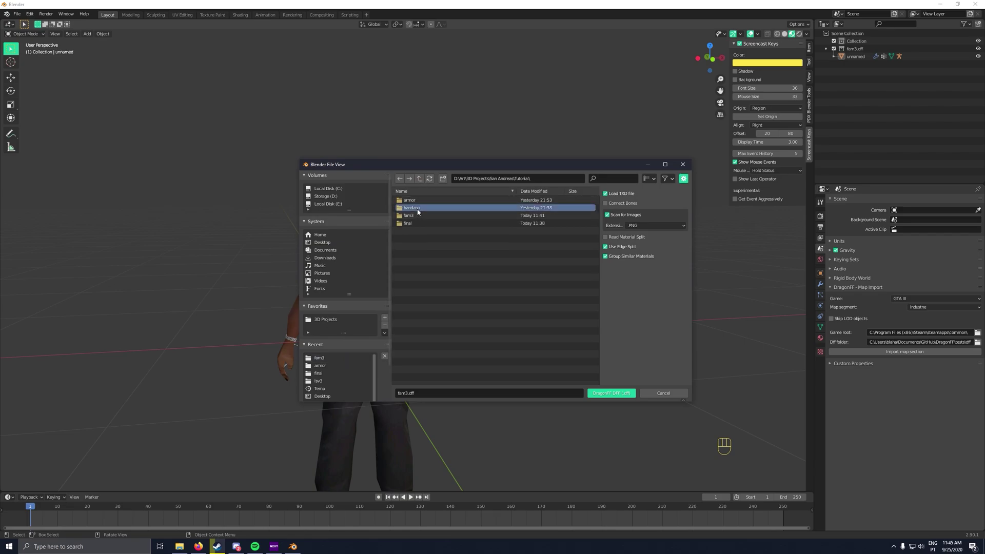
{"action": "double_click", "coordinate": [416, 207]}
{"action": "double_click", "coordinate": [420, 200]}
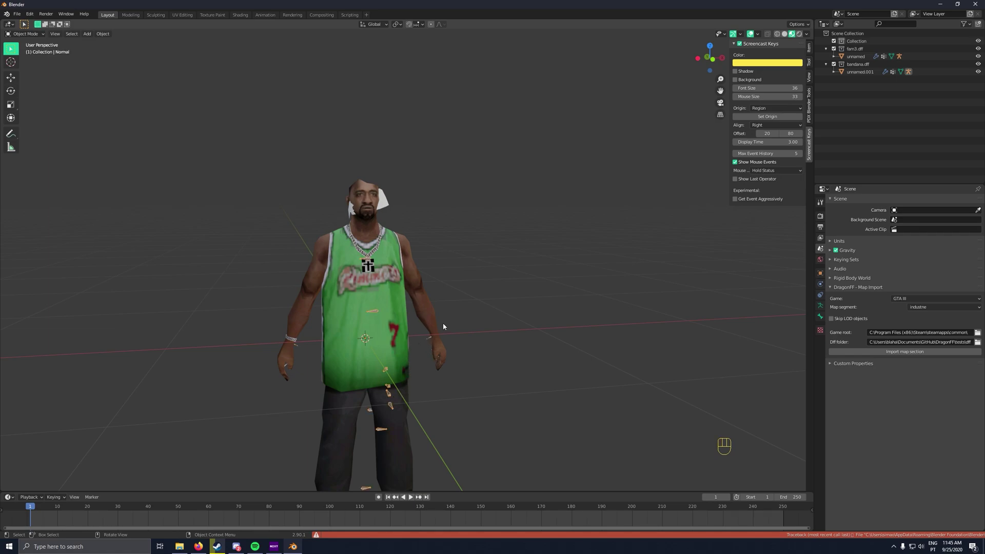
Step: Delete the armature that was imported together with the bandana
{"action": "mouse_move", "coordinate": [443, 326]}
{"action": "middle_mouse_down"}
{"action": "mouse_move", "coordinate": [413, 315]}
{"action": "mouse_move", "coordinate": [461, 315]}
{"action": "mouse_move", "coordinate": [429, 314]}
{"action": "middle_mouse_up"}
{"action": "key", "text": "x"}
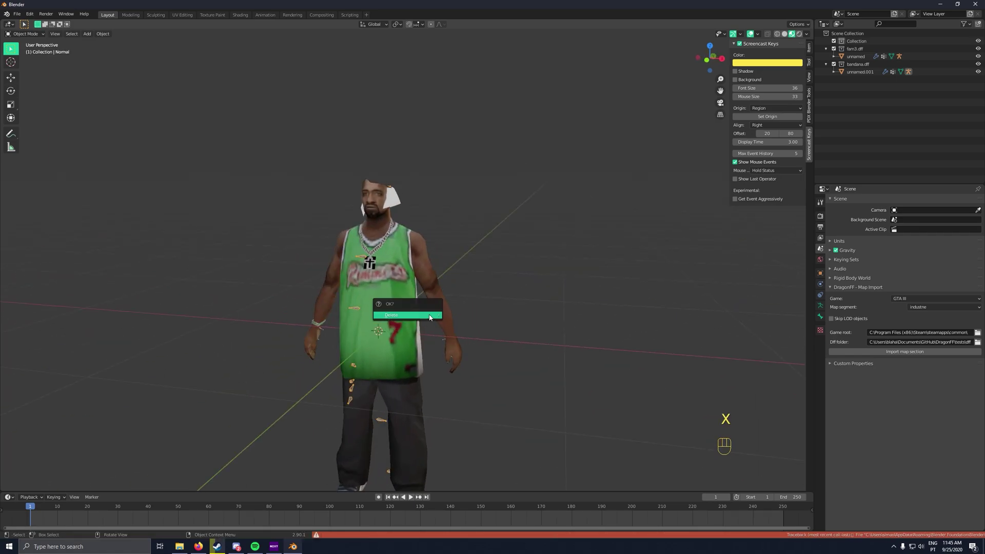
{"action": "left_click", "coordinate": [429, 315]}
Step: Move the bandana mesh out beside the character's head in the front view
{"action": "left_click", "coordinate": [395, 201]}
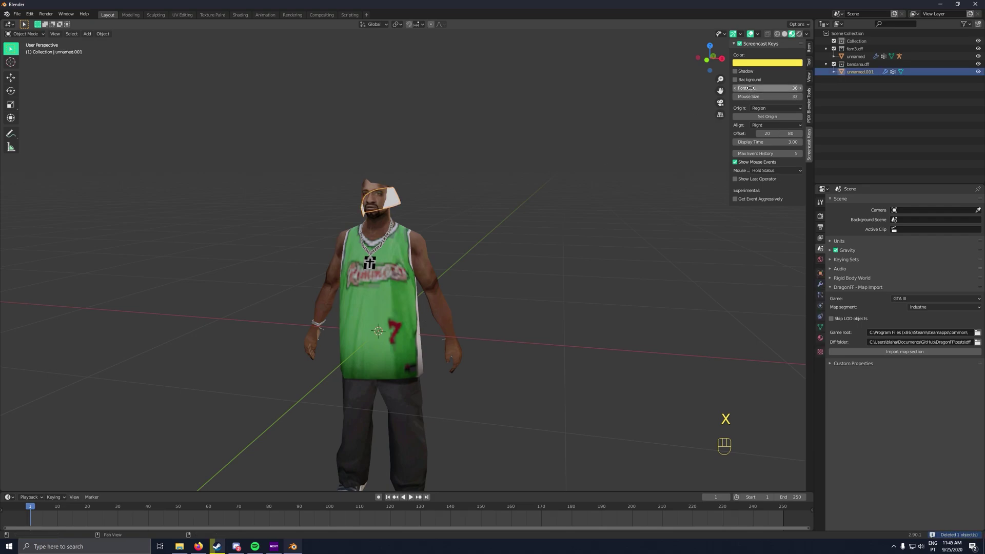
{"action": "left_click", "coordinate": [714, 56]}
{"action": "key", "text": "g"}
{"action": "left_click", "coordinate": [683, 159]}
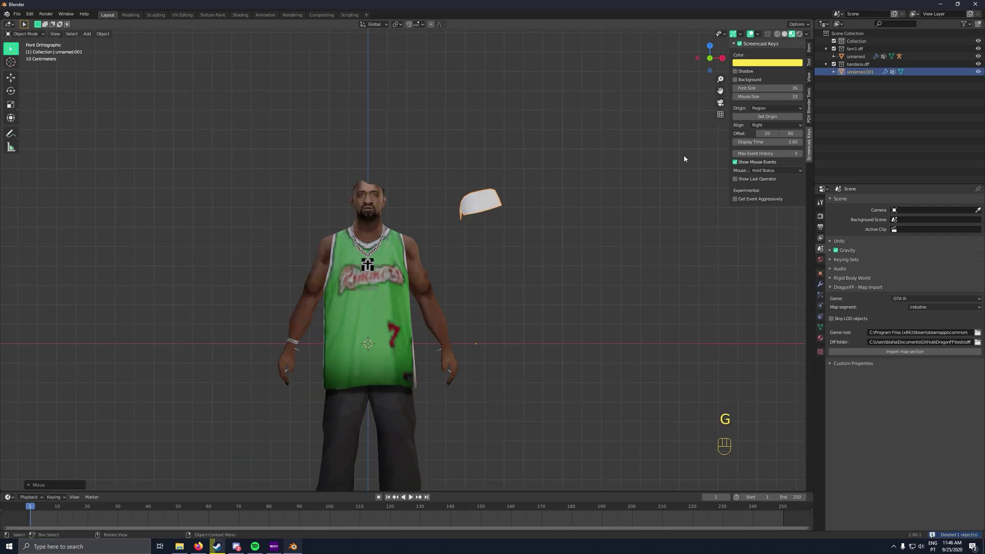
{"action": "middle_click_drag", "start_coordinate": [606, 191], "coordinate": [601, 192]}
Step: Rotate the bandana 90 degrees around the global Z axis
{"action": "left_click", "coordinate": [708, 59]}
{"action": "type", "text": "r90"}
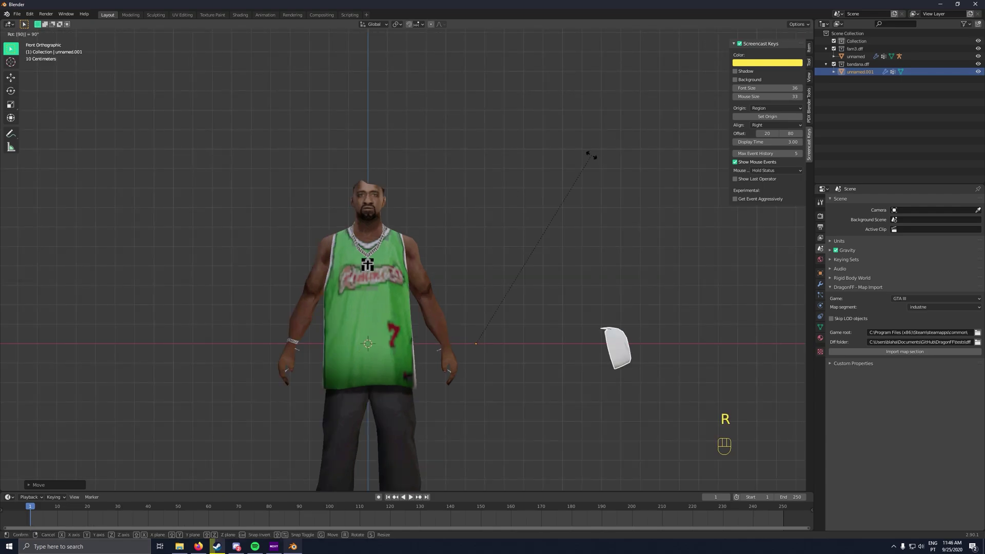
{"action": "type", "text": "zx"}
{"action": "key", "text": "BackSpace"}
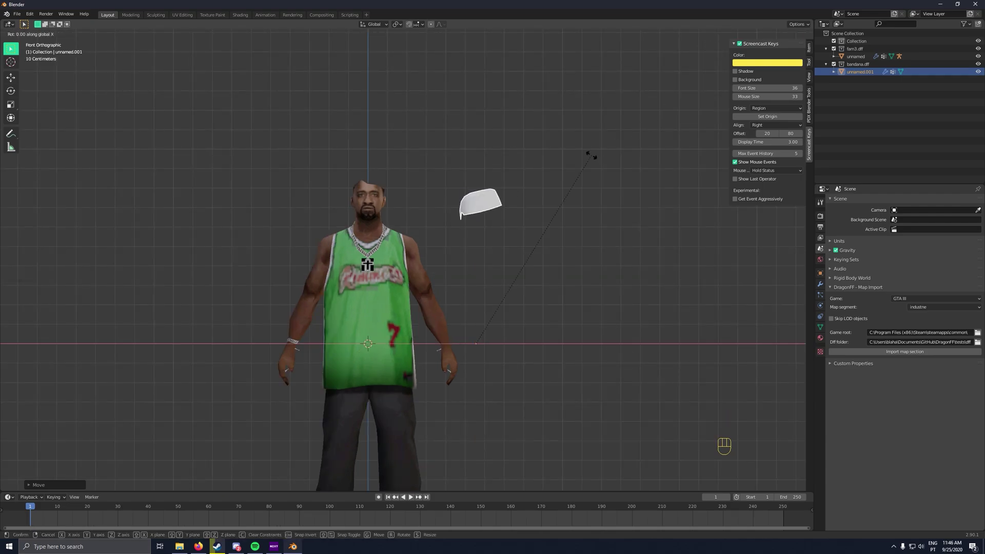
{"action": "type", "text": "90z"}
{"action": "key", "text": "Return"}
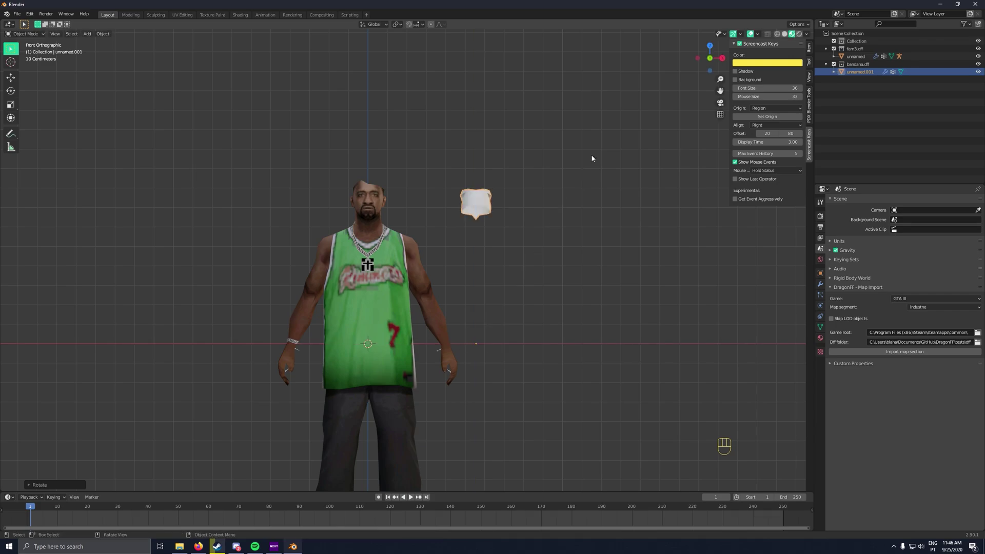
Step: Connect an Image Texture to the Base Color of the bandana's material
{"action": "middle_click_drag", "start_coordinate": [603, 157], "coordinate": [709, 298]}
{"action": "left_click", "coordinate": [820, 338]}
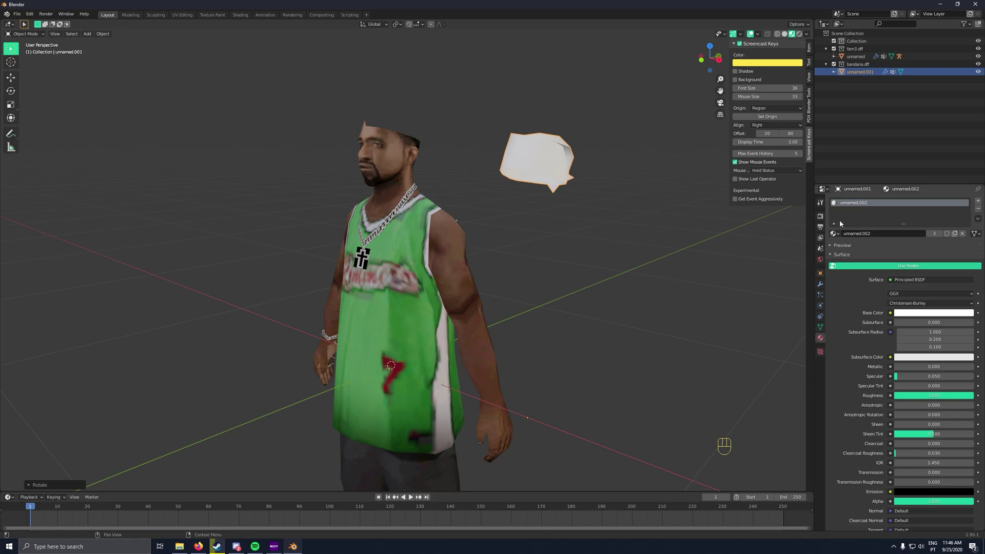
{"action": "left_click", "coordinate": [890, 313]}
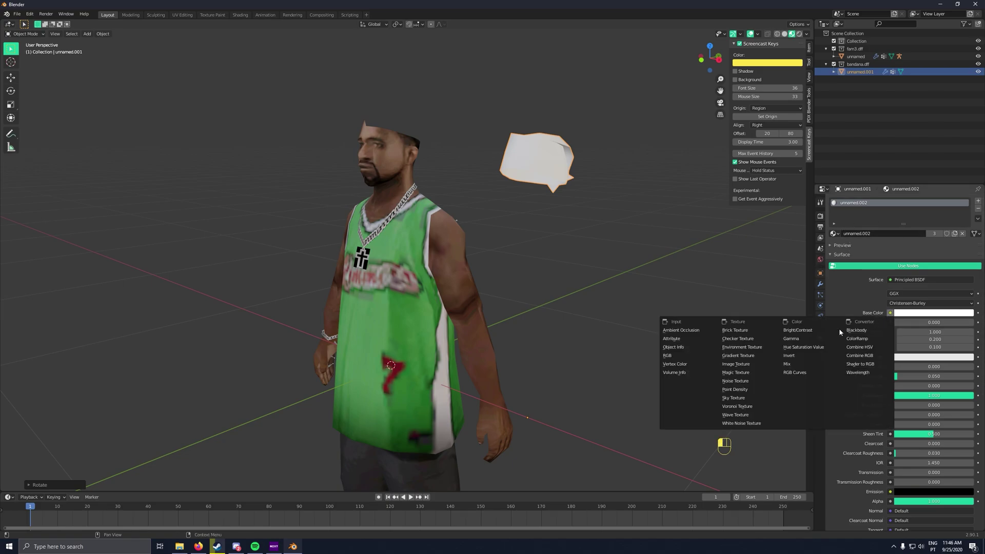
{"action": "left_click", "coordinate": [738, 365]}
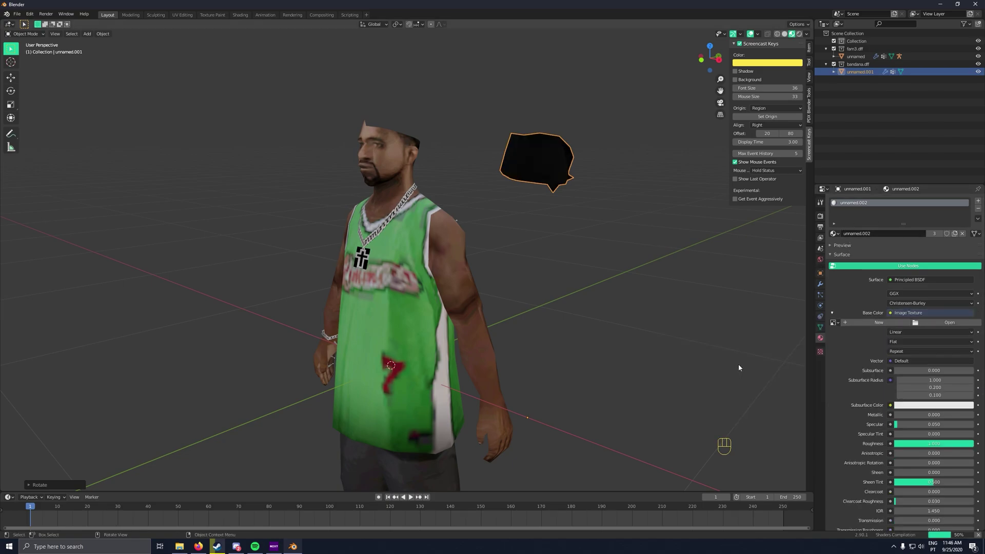
Step: Load bandred.png from the San Andreas Tutorial project's bandana folder as the bandana's base color image
{"action": "left_click", "coordinate": [920, 324]}
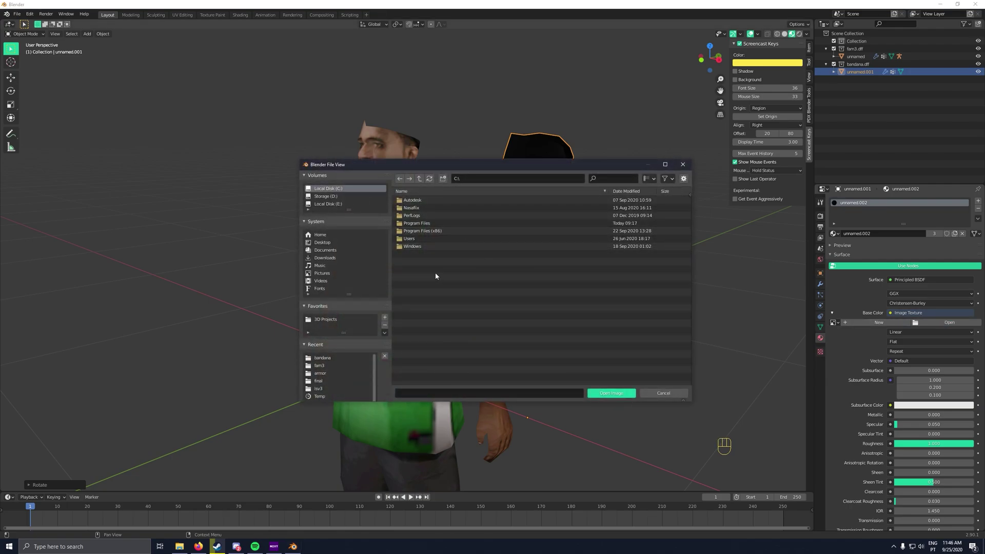
{"action": "left_click", "coordinate": [329, 319]}
{"action": "double_click", "coordinate": [450, 240]}
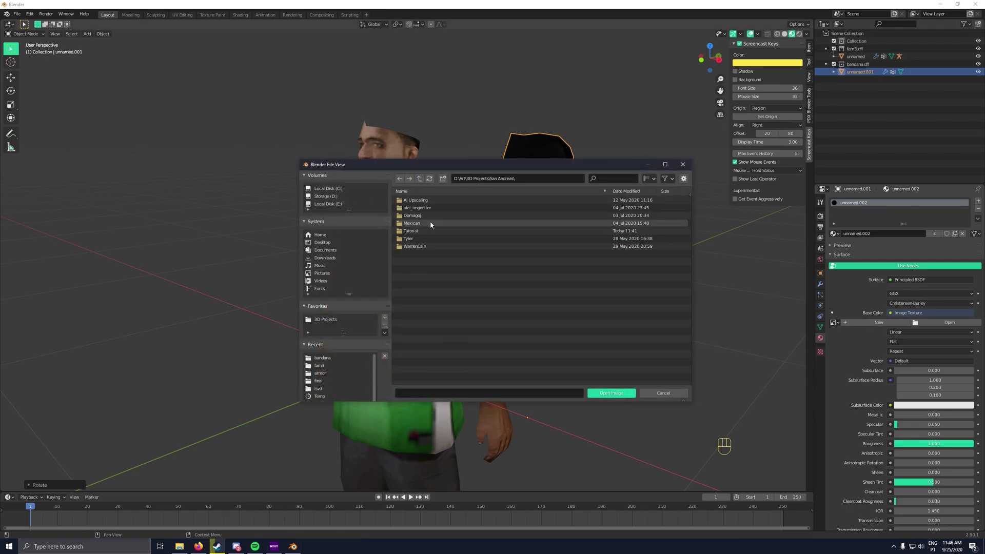
{"action": "left_click", "coordinate": [430, 232]}
{"action": "double_click", "coordinate": [430, 232]}
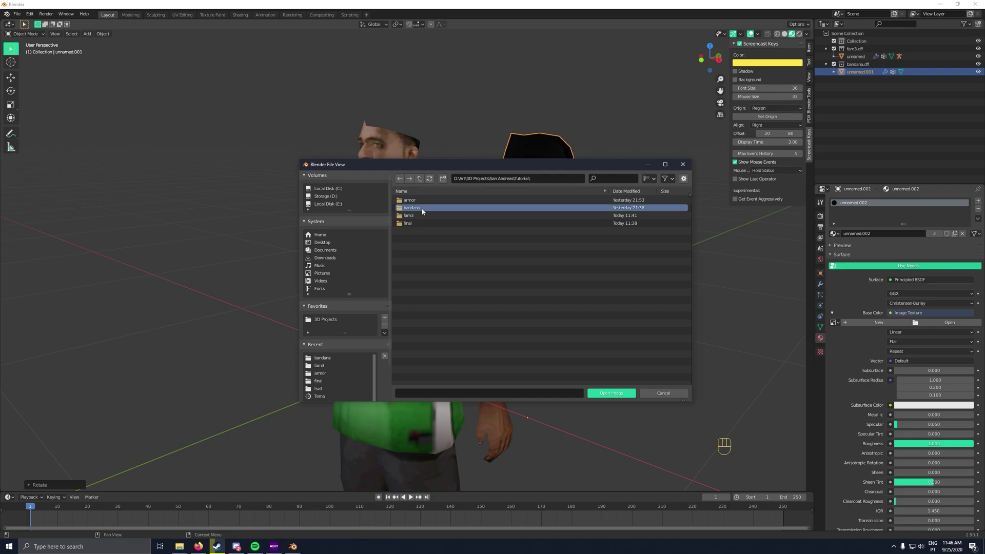
{"action": "double_click", "coordinate": [422, 207]}
{"action": "left_click", "coordinate": [423, 203]}
{"action": "left_click", "coordinate": [610, 391]}
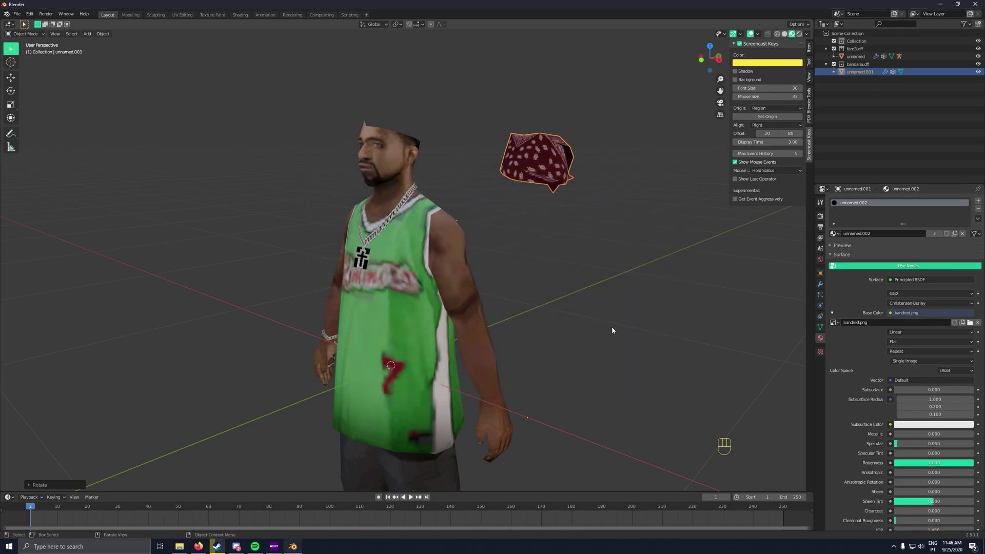
Step: Set the bandana material's Specular to 0
{"action": "middle_click_drag", "start_coordinate": [611, 326], "coordinate": [565, 375], "text": "shift"}
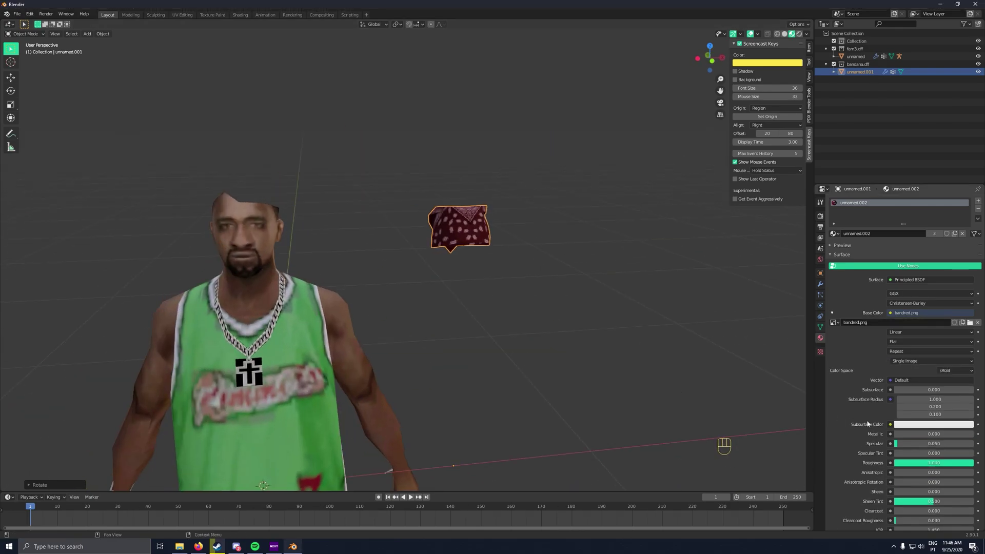
{"action": "scroll", "coordinate": [880, 447], "scroll_direction": "down", "scroll_amount": 1}
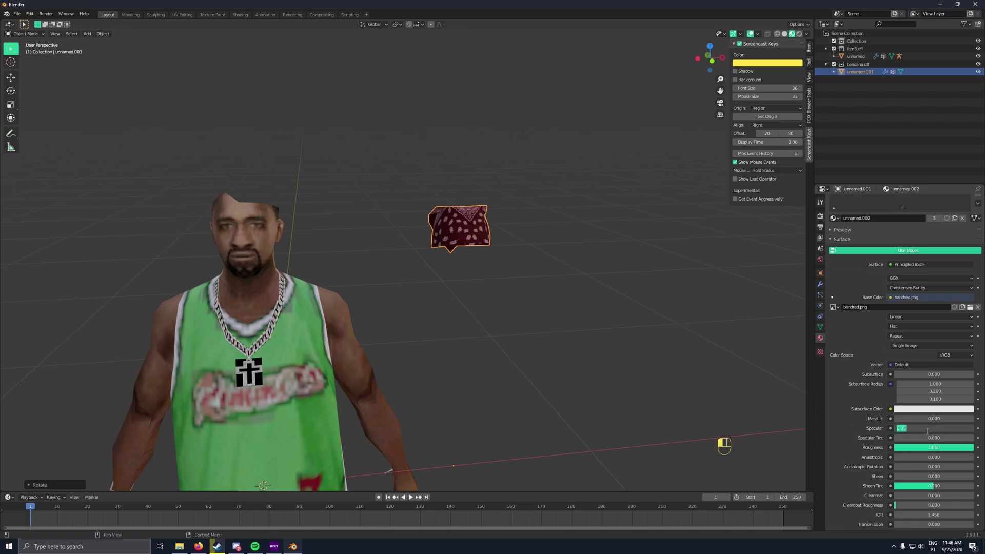
{"action": "scroll", "coordinate": [902, 423], "scroll_direction": "down", "scroll_amount": 15}
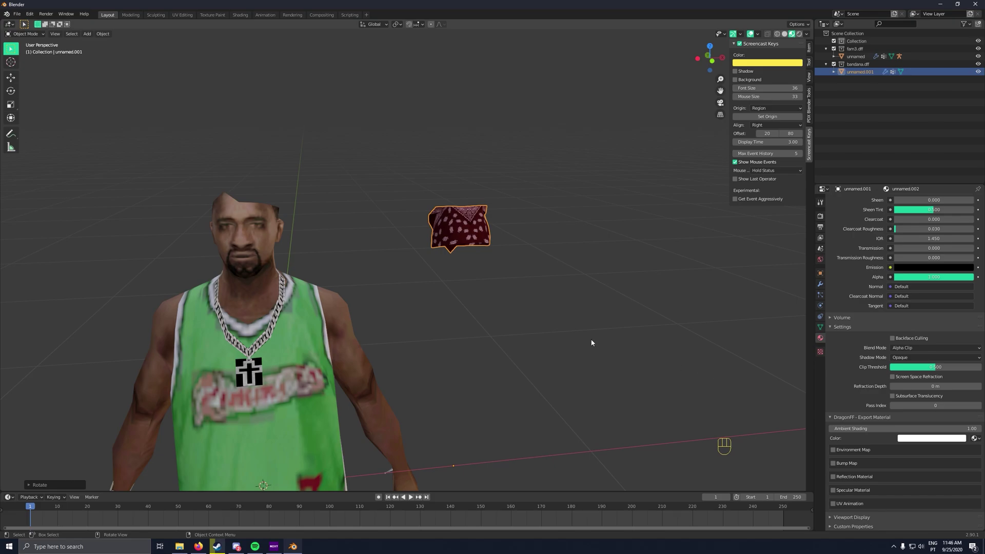
Step: Move the bandana along X and Z onto the top of the character's head in the front view
{"action": "middle_click_drag", "start_coordinate": [588, 341], "coordinate": [489, 326]}
{"action": "left_click", "coordinate": [710, 70]}
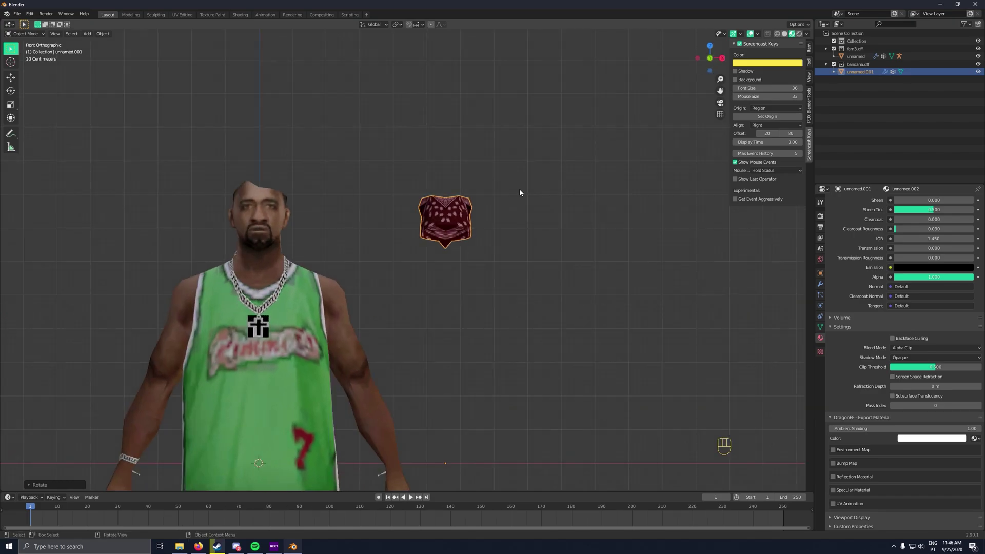
{"action": "key", "text": "g"}
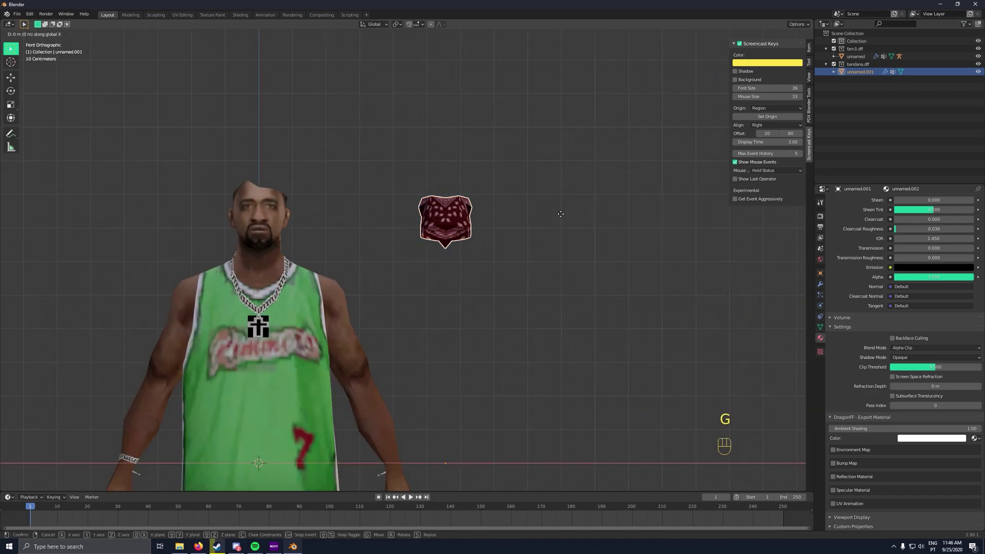
{"action": "left_click", "coordinate": [374, 197]}
{"action": "key", "text": "g"}
{"action": "key", "text": "z"}
{"action": "left_click", "coordinate": [374, 162]}
Step: Align the bandana front to back with the character's head in the side view
{"action": "middle_click_drag", "start_coordinate": [374, 164], "coordinate": [273, 186]}
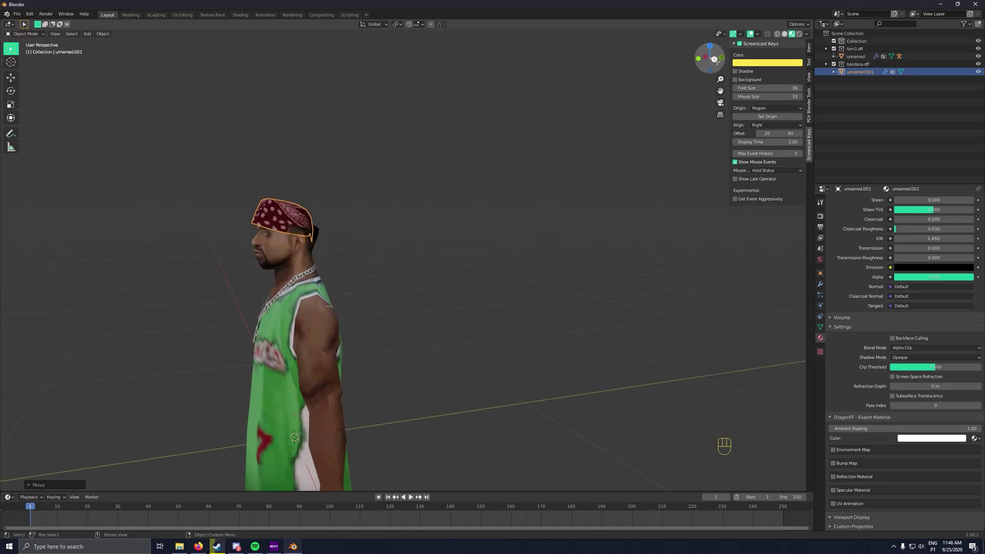
{"action": "left_click", "coordinate": [714, 60]}
{"action": "key", "text": "g"}
{"action": "left_click", "coordinate": [395, 200]}
Step: Scale the bandana to fit the head and adjust its height along the Z axis
{"action": "middle_click_drag", "start_coordinate": [396, 200], "coordinate": [431, 192]}
{"action": "left_click", "coordinate": [708, 59]}
{"action": "key", "text": "s"}
{"action": "left_click", "coordinate": [495, 202]}
{"action": "key", "text": "g"}
{"action": "key", "text": "z"}
{"action": "left_click", "coordinate": [495, 222]}
Step: Fine-tune the bandana's position, size and height so that it wraps around the character's head
{"action": "middle_click_drag", "start_coordinate": [494, 223], "coordinate": [442, 288]}
{"action": "key", "text": "g"}
{"action": "left_click", "coordinate": [558, 291]}
{"action": "key", "text": "s"}
{"action": "left_click", "coordinate": [640, 280]}
{"action": "middle_click_drag", "start_coordinate": [529, 283], "coordinate": [645, 283]}
{"action": "key", "text": "g"}
{"action": "key", "text": "z"}
{"action": "left_click", "coordinate": [641, 303]}
Step: Scale down the faces of the character's head that poke through the back of the bandana in Edit Mode
{"action": "middle_click_drag", "start_coordinate": [290, 293], "coordinate": [476, 294]}
{"action": "left_click", "coordinate": [476, 294]}
{"action": "key", "text": "Tab"}
{"action": "key", "text": "3"}
{"action": "left_click", "coordinate": [340, 277], "text": "shift"}
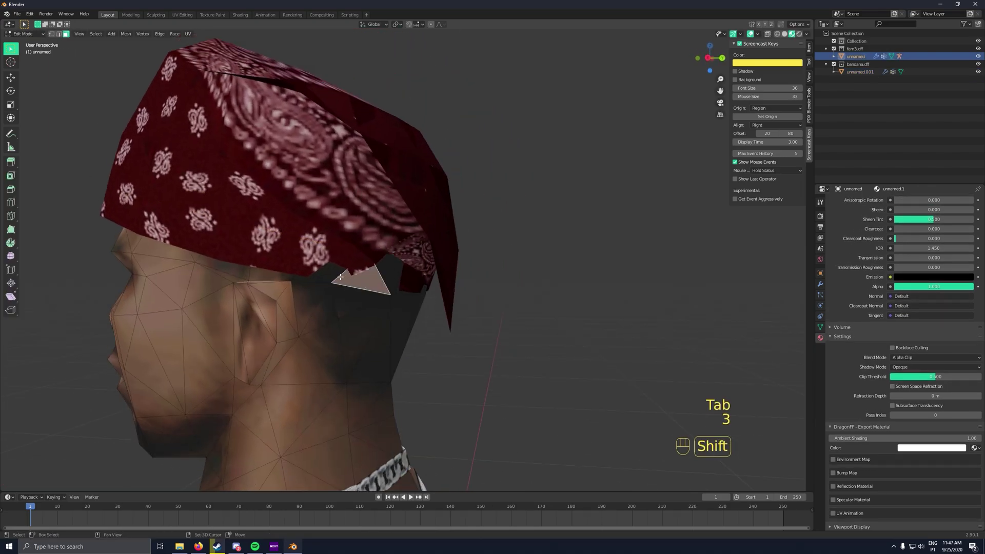
{"action": "middle_click_drag", "start_coordinate": [340, 277], "coordinate": [311, 292]}
{"action": "scroll", "coordinate": [313, 285], "scroll_direction": "up", "scroll_amount": 4}
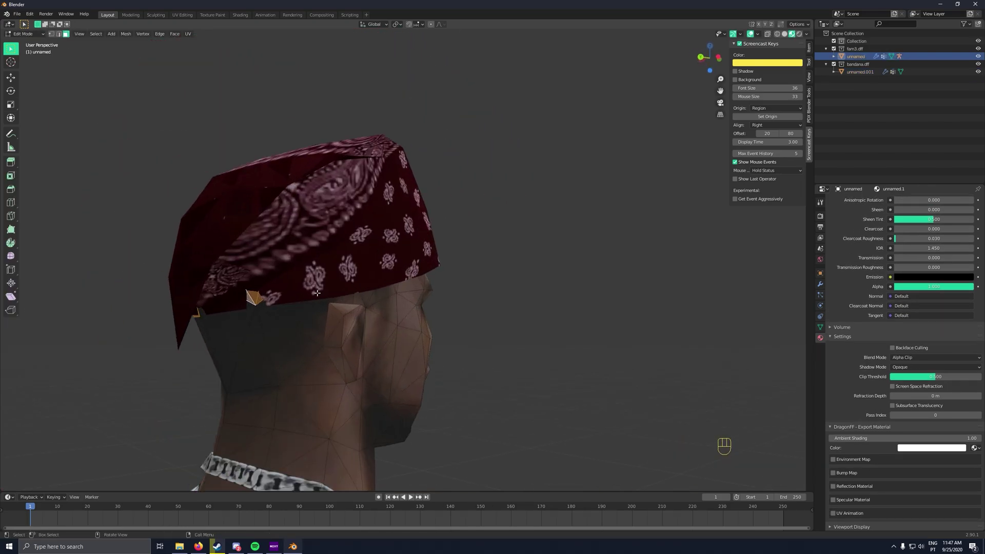
{"action": "scroll", "coordinate": [336, 347], "scroll_direction": "down", "scroll_amount": 5}
{"action": "middle_click_drag", "start_coordinate": [336, 347], "coordinate": [387, 325]}
{"action": "key", "text": "s"}
{"action": "left_click", "coordinate": [561, 335]}
{"action": "key", "text": "Tab"}
Step: Scale the bandana down slightly to about 0.99 so that it fits tighter on the head
{"action": "mouse_move", "coordinate": [538, 323]}
{"action": "middle_mouse_down"}
{"action": "mouse_move", "coordinate": [450, 318]}
{"action": "mouse_move", "coordinate": [523, 321]}
{"action": "middle_mouse_up"}
{"action": "left_click", "coordinate": [450, 319]}
{"action": "scroll", "coordinate": [523, 322], "scroll_direction": "down", "scroll_amount": 3}
{"action": "left_click", "coordinate": [343, 241]}
{"action": "scroll", "coordinate": [626, 279], "scroll_direction": "up", "scroll_amount": 4}
{"action": "key", "text": "s"}
{"action": "key", "text": "s"}
{"action": "left_click", "coordinate": [630, 275]}
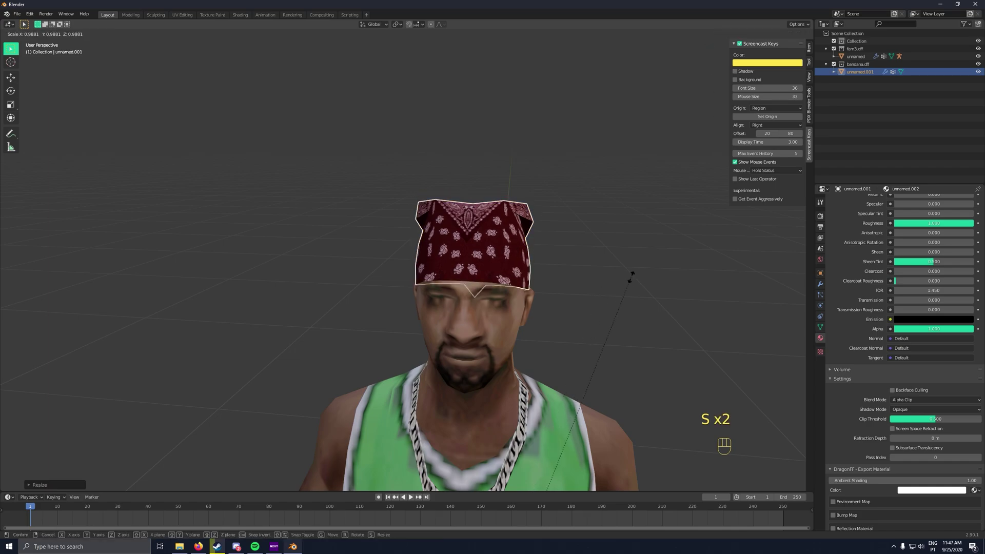
Step: Shrink the head faces that stick out through the side of the bandana above the ear
{"action": "middle_click_drag", "start_coordinate": [631, 275], "coordinate": [507, 277]}
{"action": "scroll", "coordinate": [385, 288], "scroll_direction": "up", "scroll_amount": 4}
{"action": "key", "text": "Tab"}
{"action": "key", "text": "Tab"}
{"action": "left_click", "coordinate": [385, 305]}
{"action": "key", "text": "Tab"}
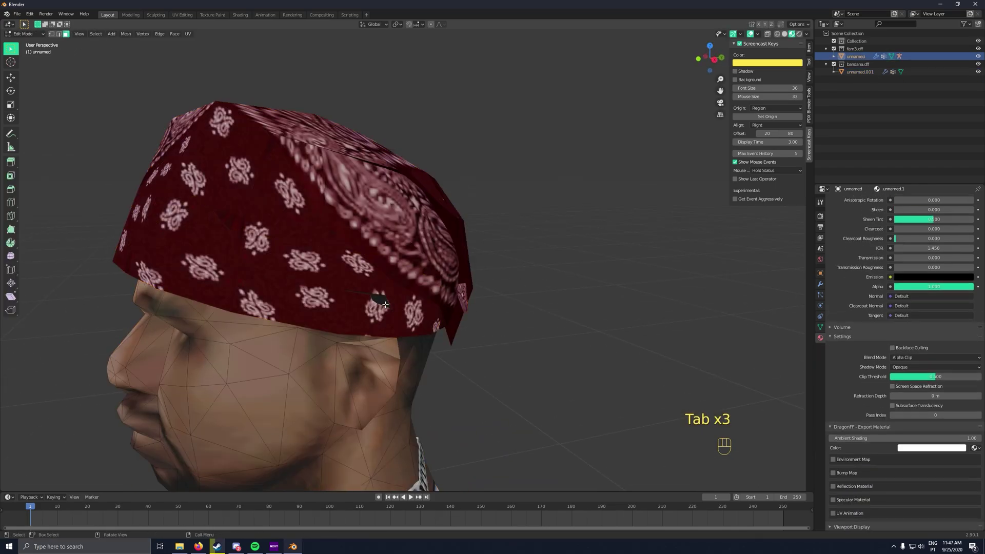
{"action": "left_click", "coordinate": [386, 302], "text": "shift"}
{"action": "middle_click_drag", "start_coordinate": [385, 302], "coordinate": [580, 314]}
{"action": "scroll", "coordinate": [452, 308], "scroll_direction": "down", "scroll_amount": 3}
{"action": "scroll", "coordinate": [576, 318], "scroll_direction": "up", "scroll_amount": 1}
{"action": "key", "text": "s"}
{"action": "left_click", "coordinate": [661, 302]}
{"action": "scroll", "coordinate": [564, 313], "scroll_direction": "up", "scroll_amount": 2}
{"action": "key", "text": "Tab"}
Step: Try to join the bandana to the character mesh with its original vertex groups
{"action": "scroll", "coordinate": [518, 316], "scroll_direction": "down", "scroll_amount": 1}
{"action": "middle_click_drag", "start_coordinate": [506, 318], "coordinate": [592, 322]}
{"action": "scroll", "coordinate": [592, 322], "scroll_direction": "down", "scroll_amount": 4}
{"action": "left_click", "coordinate": [577, 316]}
{"action": "left_click", "coordinate": [475, 241]}
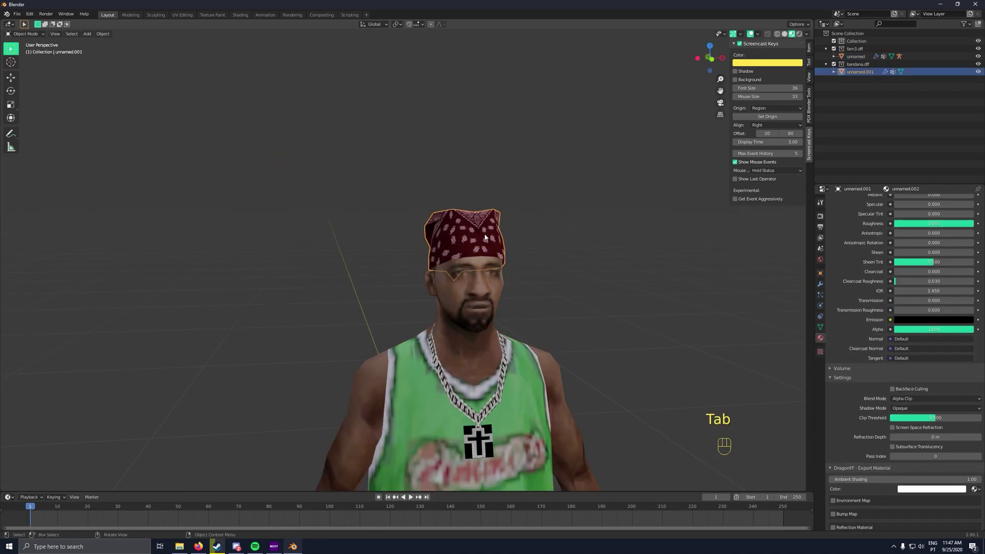
{"action": "left_click", "coordinate": [504, 311], "text": "shift"}
{"action": "key", "text": "ctrl+j"}
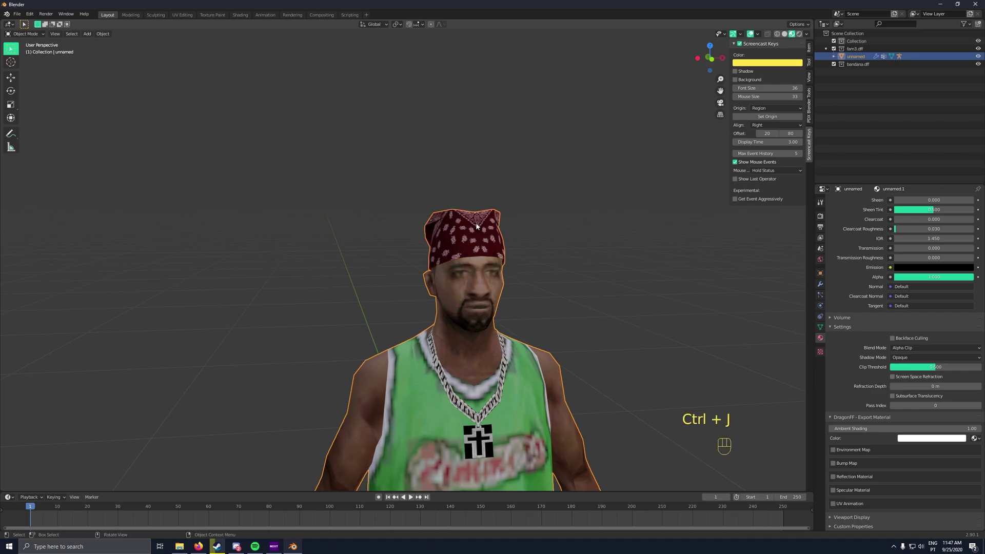
Step: Undo joining the bandana to the character, back to the bandana selected as a separate object
{"action": "key", "text": "ctrl+z"}
{"action": "key", "text": "ctrl+z"}
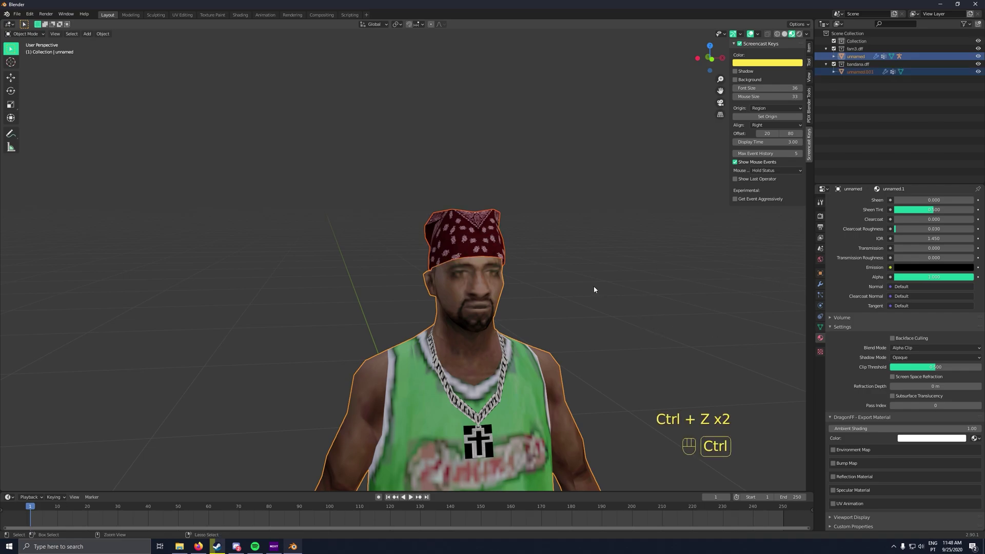
{"action": "key", "text": "ctrl+z"}
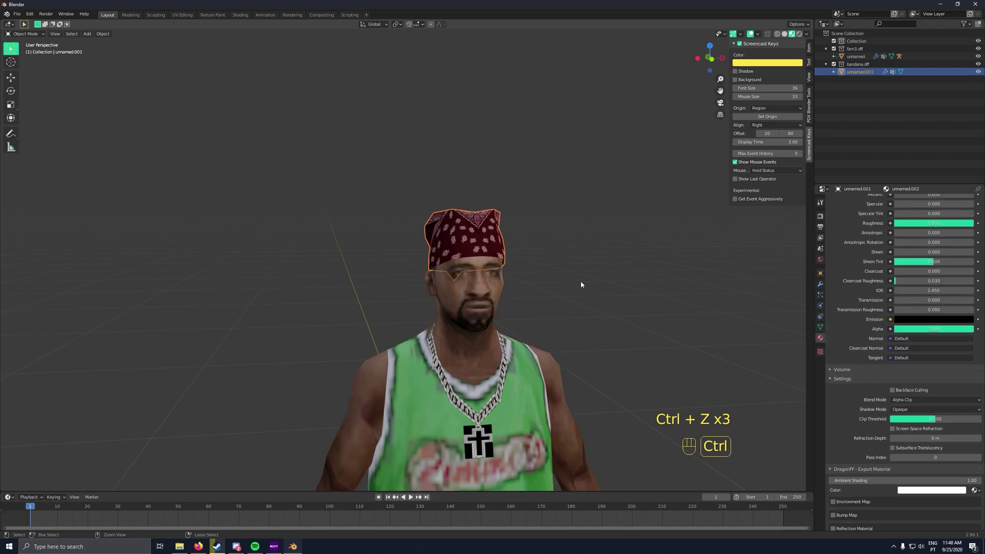
Step: Delete the bandana's vertex groups from Normal through Neck, as well as the HeadNub group
{"action": "left_click", "coordinate": [820, 327]}
{"action": "scroll", "coordinate": [863, 240], "scroll_direction": "up", "scroll_amount": 10}
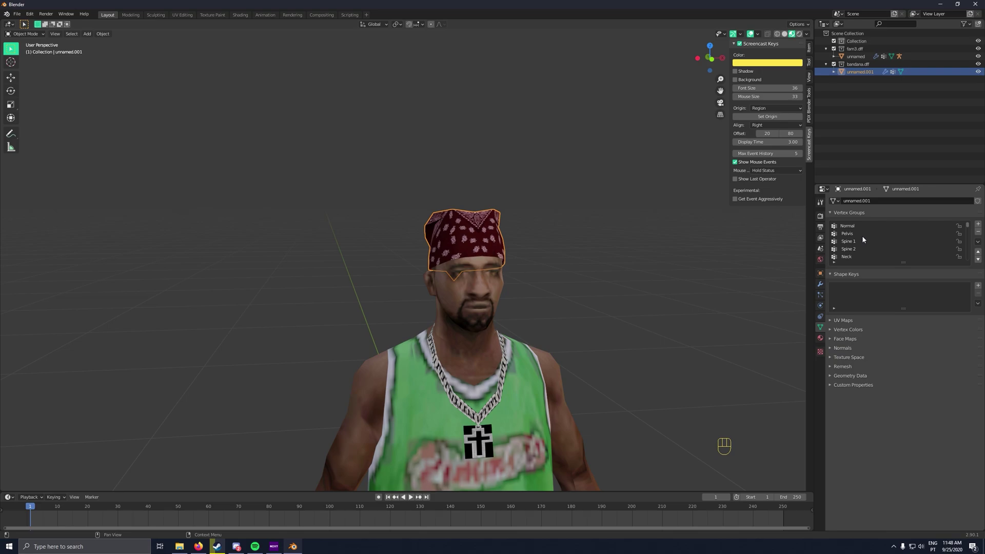
{"action": "left_click", "coordinate": [857, 226]}
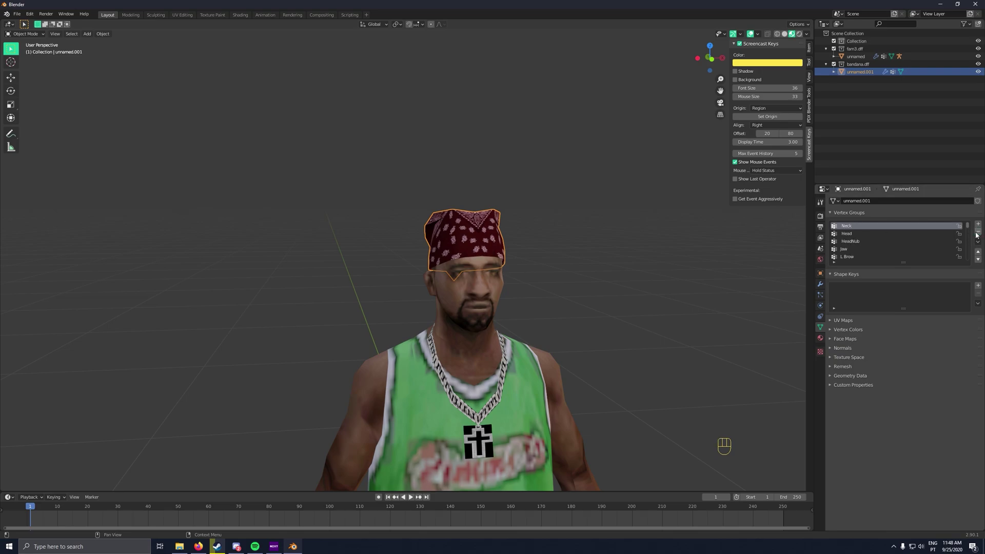
{"action": "left_click", "coordinate": [872, 234]}
{"action": "left_click", "coordinate": [978, 233]}
Step: Delete the bandana's remaining vertex groups from the end of the list up to Jaw, keeping only Head
{"action": "scroll", "coordinate": [898, 258], "scroll_direction": "down", "scroll_amount": 8}
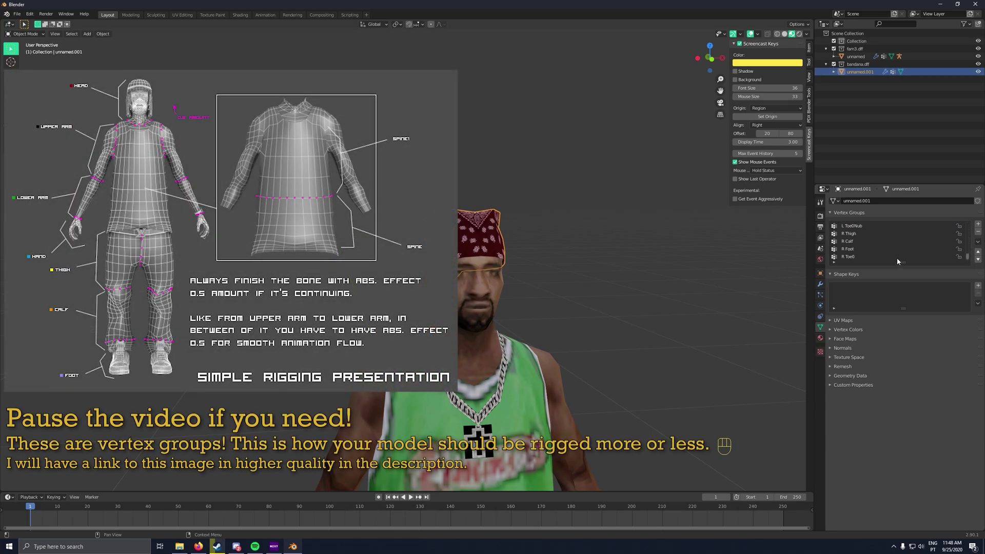
{"action": "left_click", "coordinate": [918, 250]}
{"action": "left_click", "coordinate": [899, 257]}
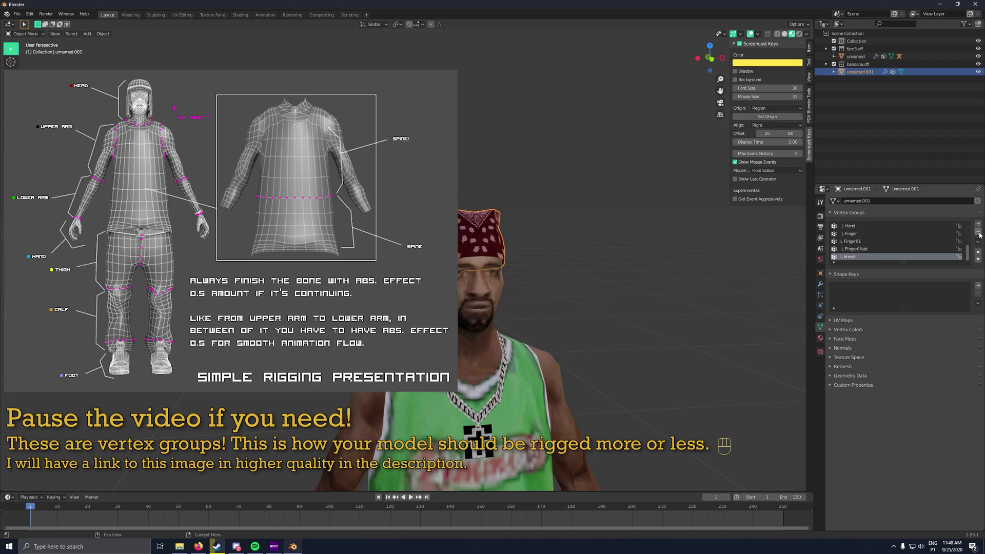
{"action": "left_click", "coordinate": [978, 232]}
{"action": "left_click", "coordinate": [978, 232]}
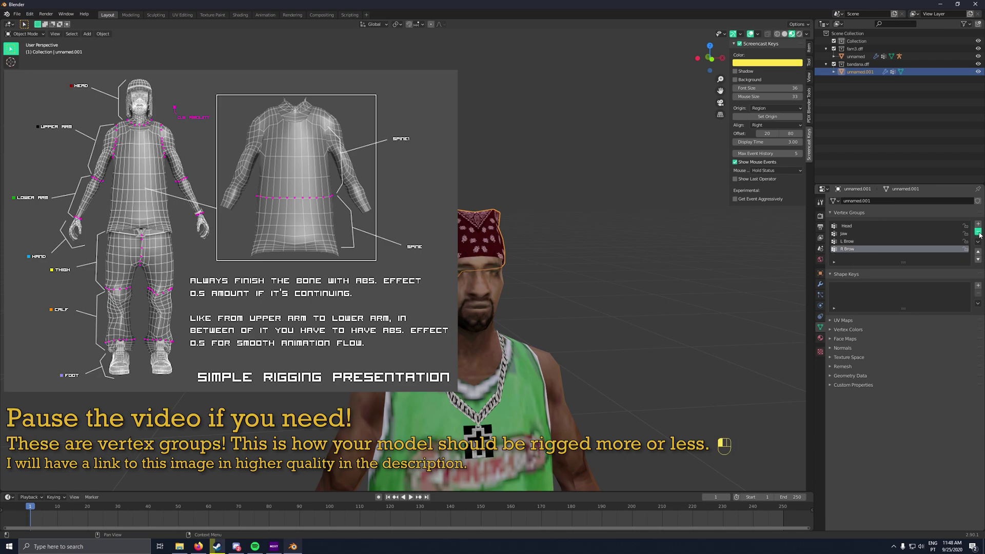
{"action": "left_click", "coordinate": [978, 232]}
{"action": "left_click", "coordinate": [978, 233]}
{"action": "left_click", "coordinate": [979, 232]}
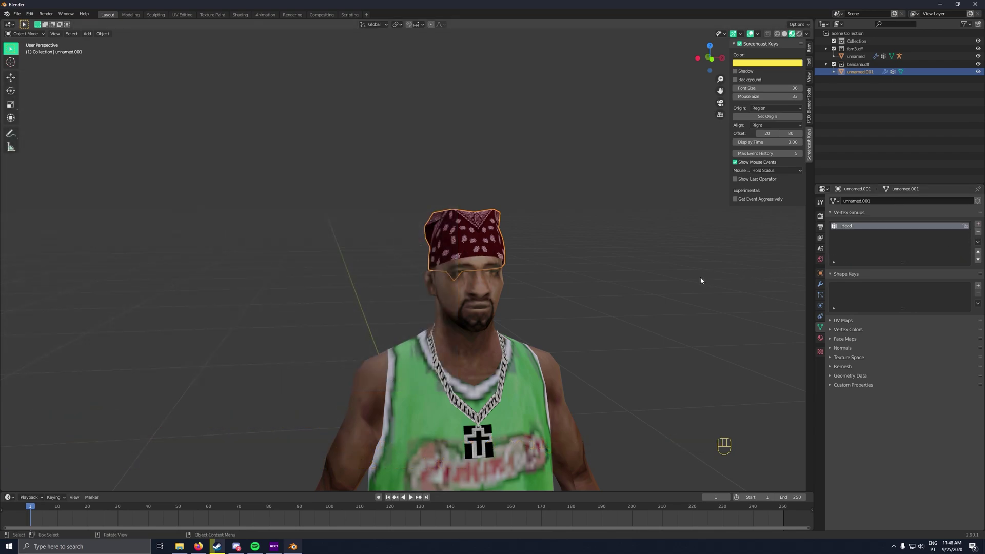
Step: Join the bandana into the character mesh, with the character as the active object
{"action": "middle_click_drag", "start_coordinate": [701, 280], "coordinate": [466, 352]}
{"action": "left_click", "coordinate": [467, 385], "text": "shift"}
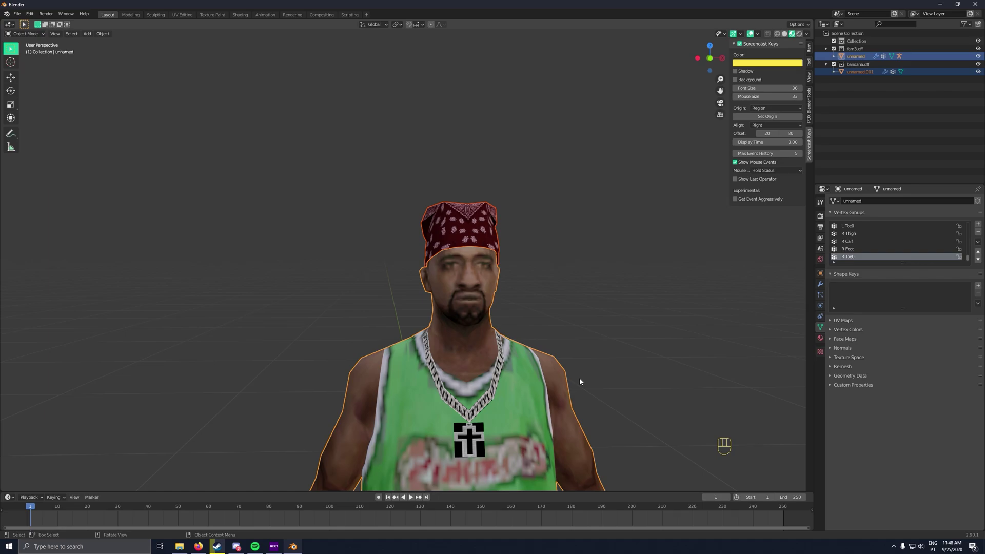
{"action": "key", "text": "ctrl+j"}
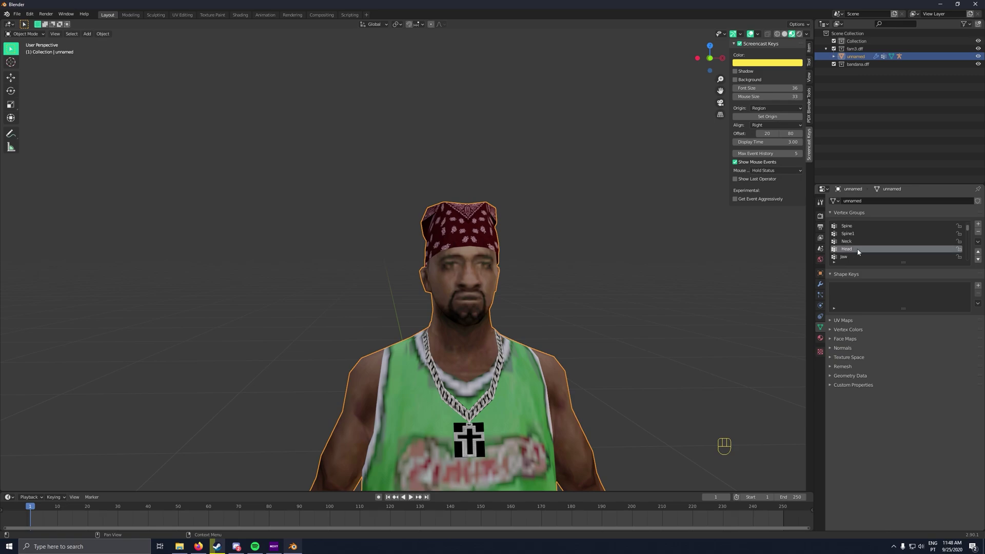
Step: Select the vertices of the Head vertex group in Edit Mode to check the bandana's rigging, and inspect the whole character
{"action": "key", "text": "Tab"}
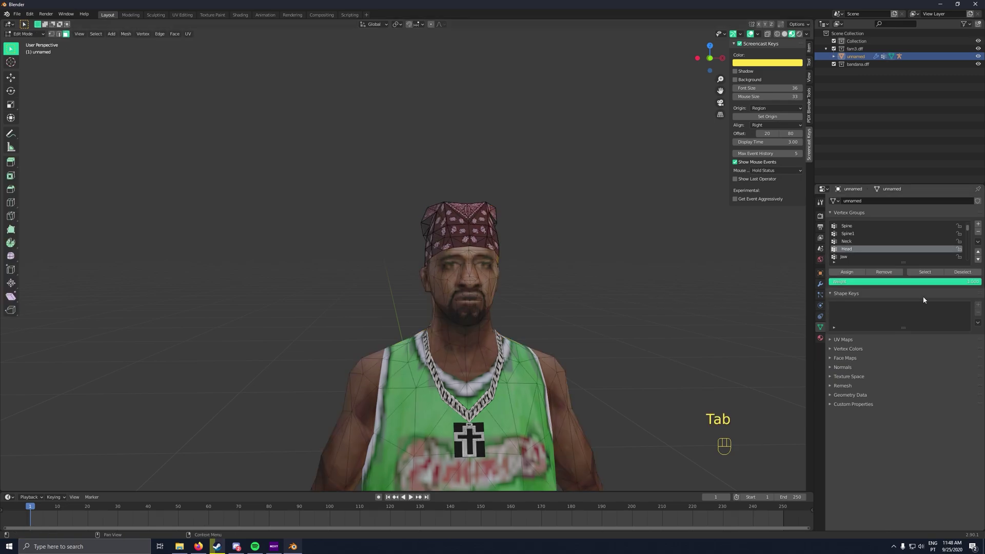
{"action": "left_click", "coordinate": [925, 273]}
{"action": "middle_click_drag", "start_coordinate": [550, 305], "coordinate": [620, 324]}
{"action": "key", "text": "Tab"}
{"action": "scroll", "coordinate": [590, 306], "scroll_direction": "down", "scroll_amount": 2}
{"action": "middle_click_drag", "start_coordinate": [621, 324], "coordinate": [551, 259], "text": "shift"}
{"action": "middle_click_drag", "start_coordinate": [533, 288], "coordinate": [532, 320]}
{"action": "middle_click_drag", "start_coordinate": [531, 320], "coordinate": [599, 306], "text": "shift"}
{"action": "scroll", "coordinate": [583, 312], "scroll_direction": "down", "scroll_amount": 5}
{"action": "scroll", "coordinate": [565, 305], "scroll_direction": "up", "scroll_amount": 3}
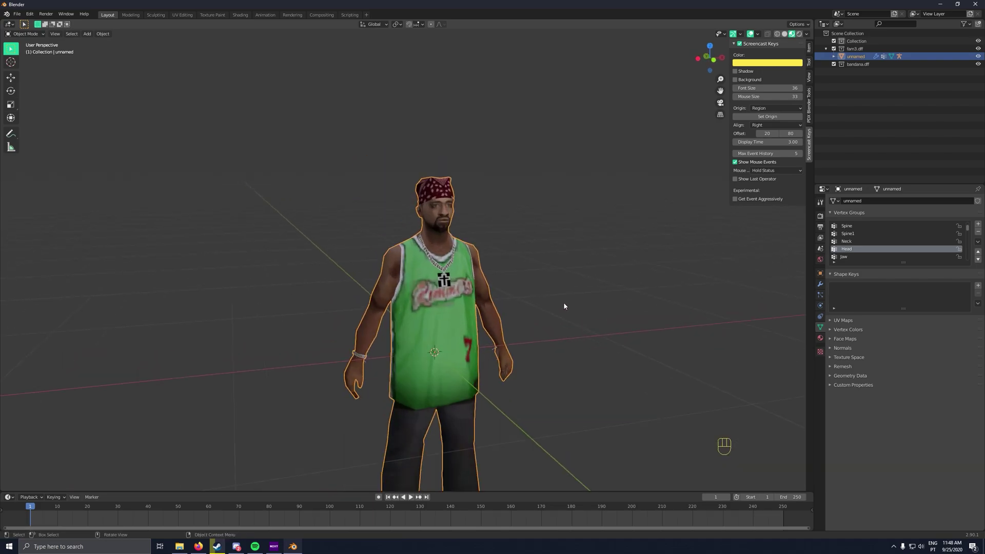
Step: Export the character with DragonFF as fam3ban into the Tutorial\final folder, using the GTA SA version
{"action": "left_click", "coordinate": [19, 15]}
{"action": "mouse_move", "coordinate": [56, 127]}
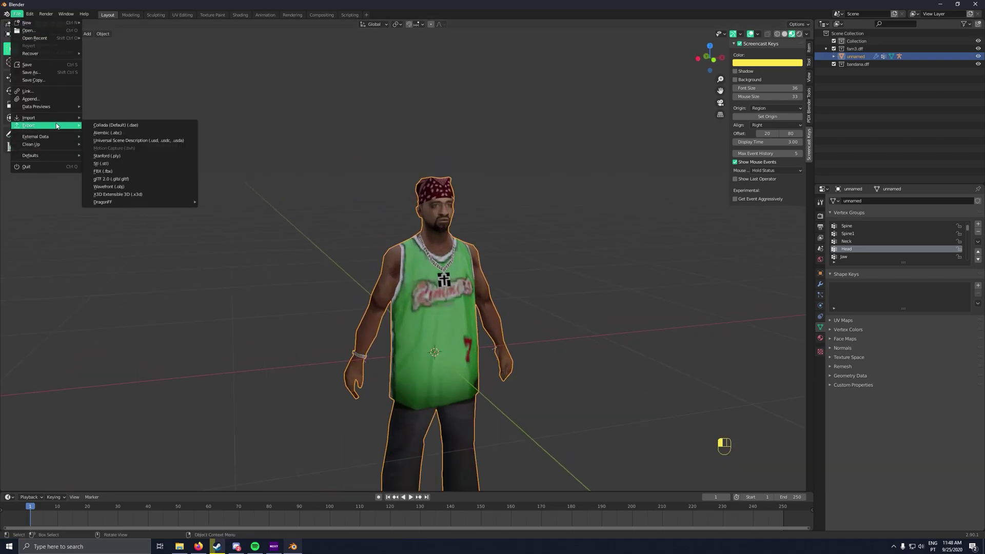
{"action": "left_click", "coordinate": [232, 203]}
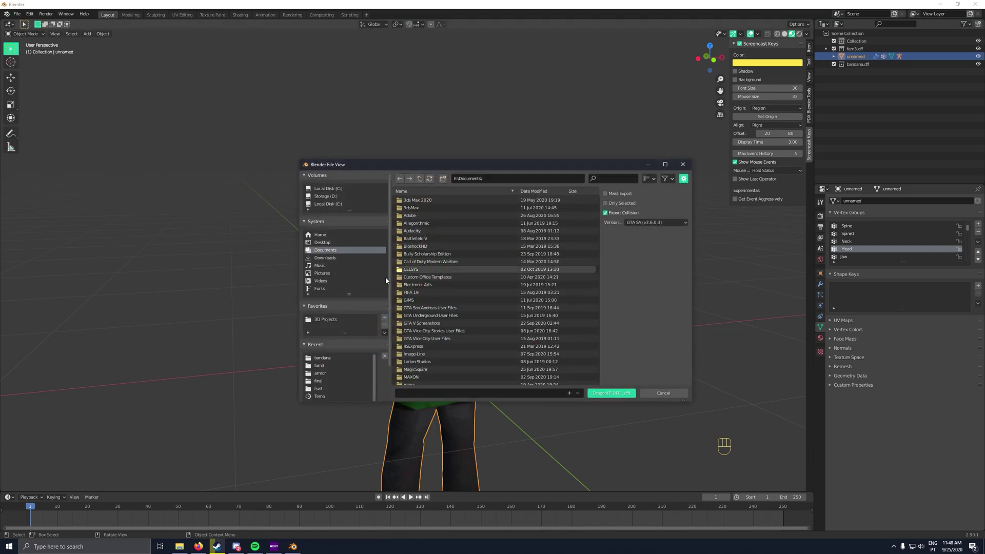
{"action": "left_click", "coordinate": [329, 320]}
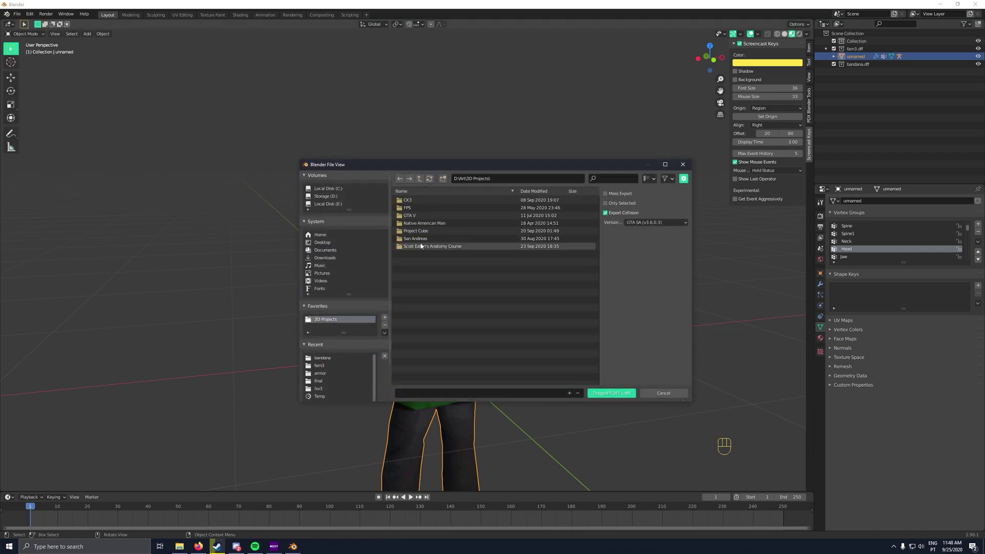
{"action": "left_click", "coordinate": [319, 366]}
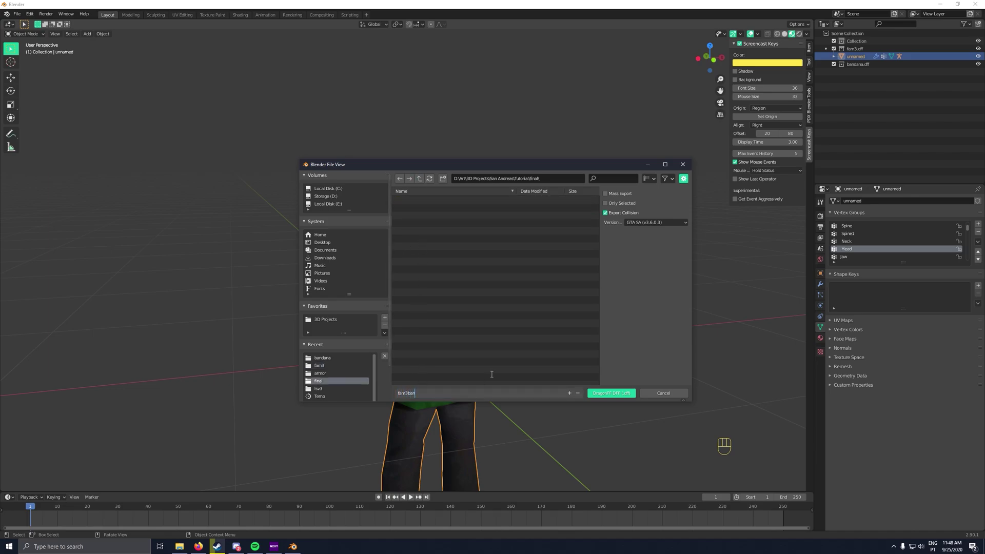
{"action": "left_click", "coordinate": [614, 396]}
{"action": "left_click", "coordinate": [614, 396]}
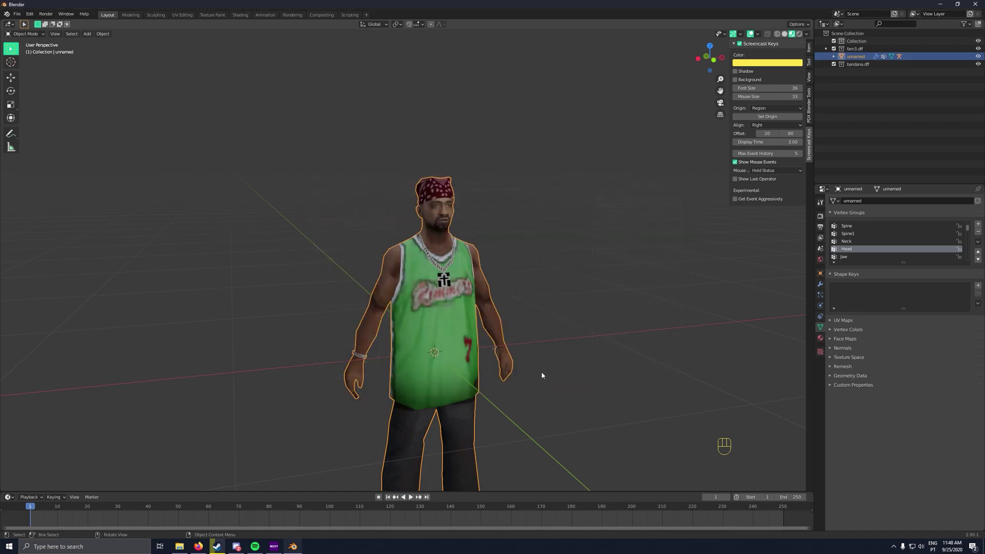
Step: Switch to File Explorer and rename the fam3 TXD file in the final folder to fam3ban
{"action": "left_click", "coordinate": [179, 547]}
{"action": "left_click", "coordinate": [289, 246]}
{"action": "double_click", "coordinate": [289, 245]}
{"action": "key", "text": "Down"}
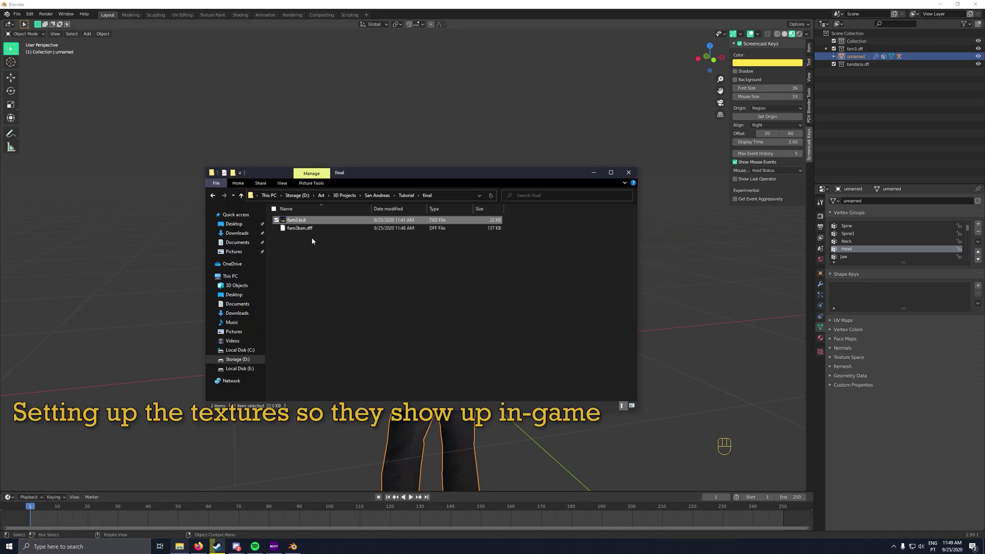
{"action": "right_click", "coordinate": [309, 220]}
{"action": "left_click", "coordinate": [287, 359]}
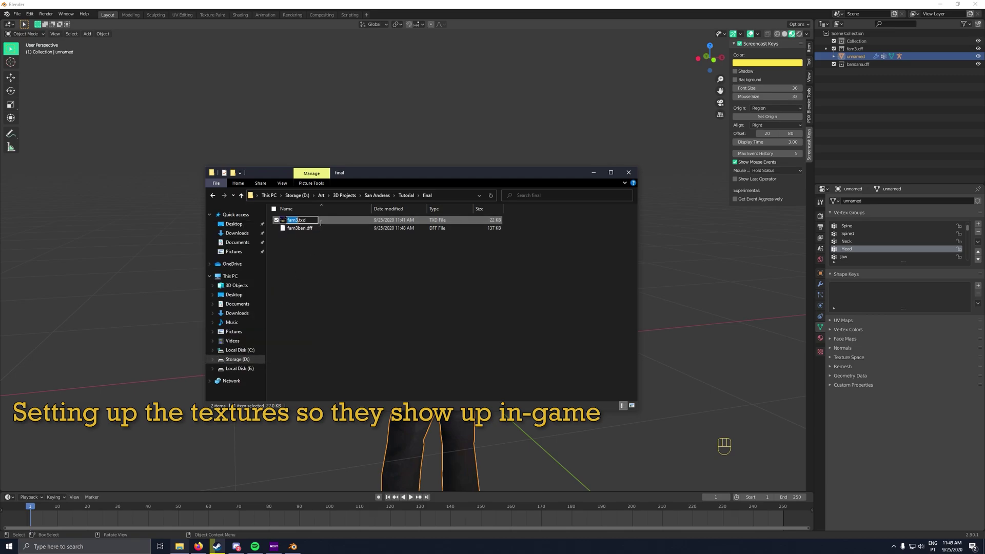
{"action": "type", "text": "ban"}
{"action": "key", "text": "Return"}
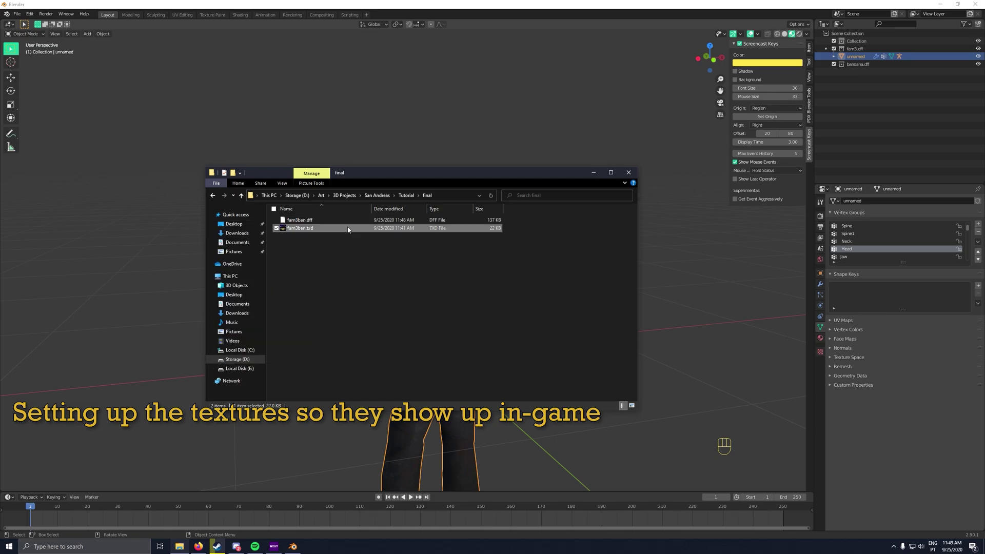
Step: Open fam3ban.txd in Magic.TXD, add the bandred texture from the bandana folder, save the archive and close it
{"action": "double_click", "coordinate": [310, 228]}
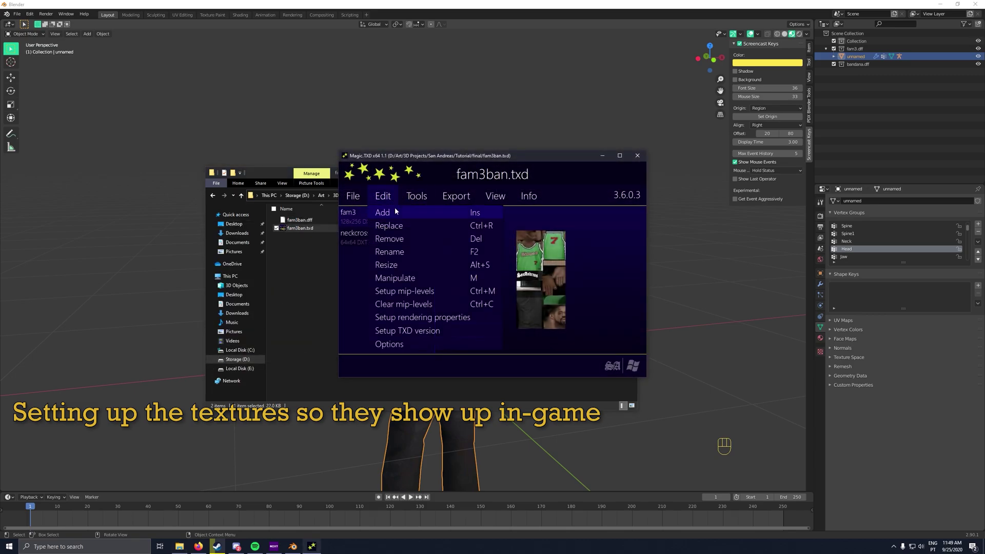
{"action": "key", "text": "Insert"}
{"action": "left_click", "coordinate": [539, 183]}
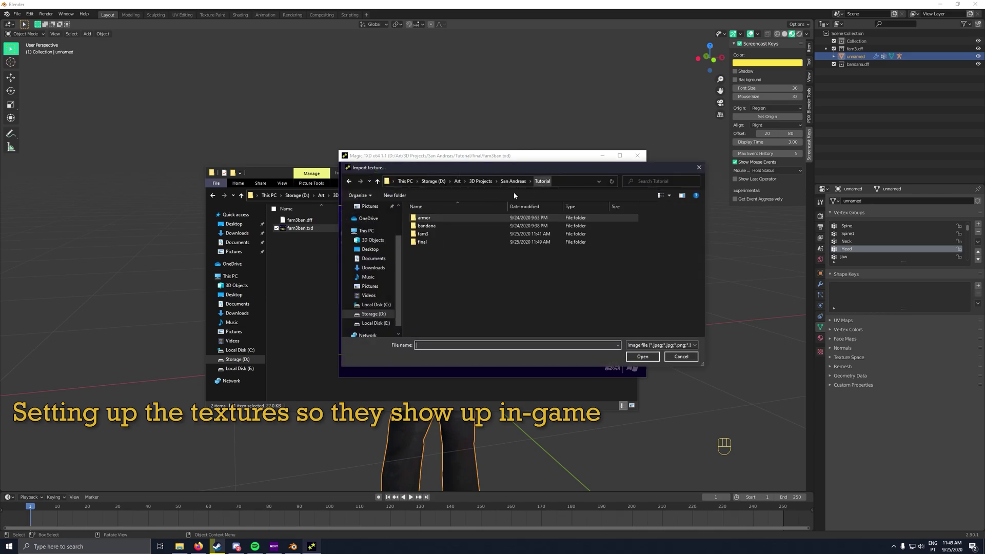
{"action": "double_click", "coordinate": [436, 228]}
{"action": "double_click", "coordinate": [429, 227]}
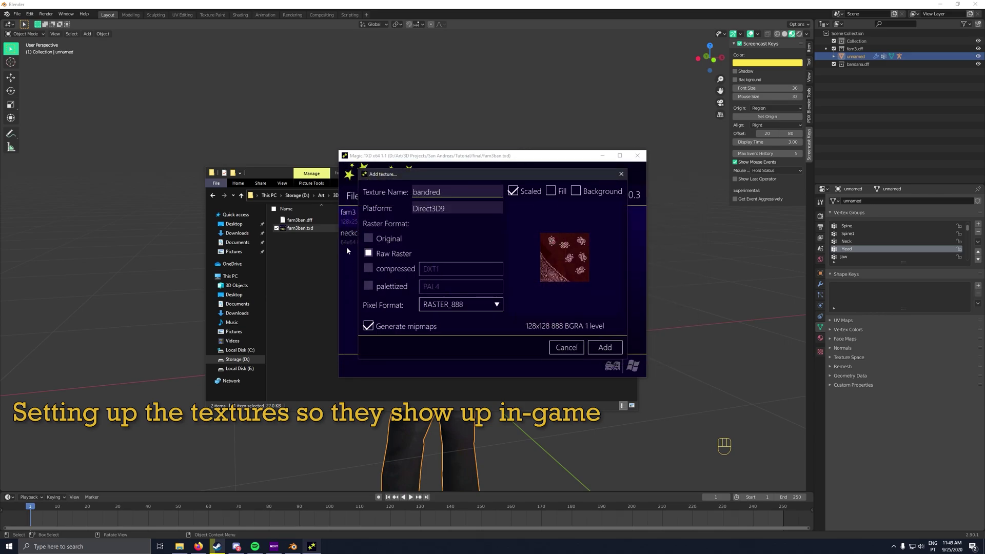
{"action": "key", "text": "Return"}
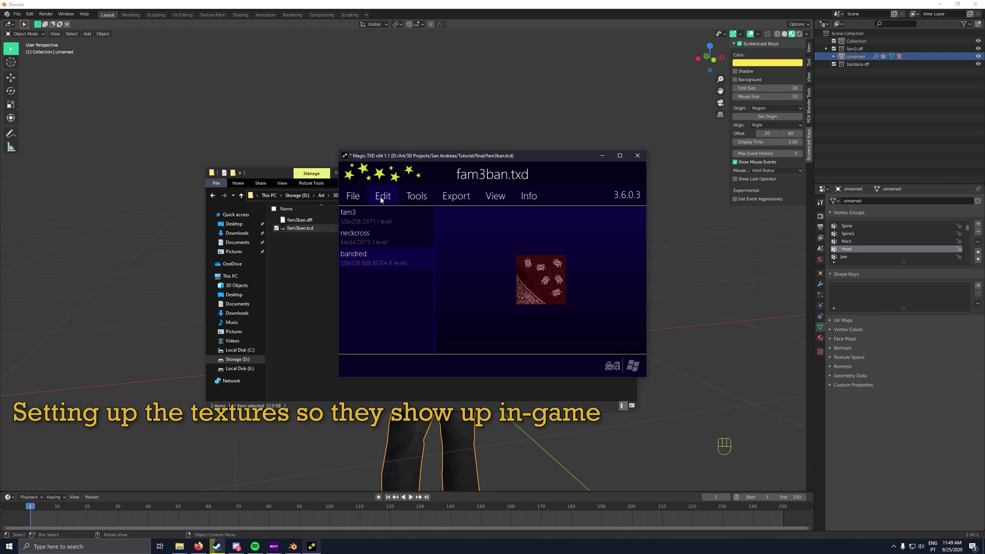
{"action": "left_click", "coordinate": [367, 244]}
{"action": "left_click", "coordinate": [637, 155]}
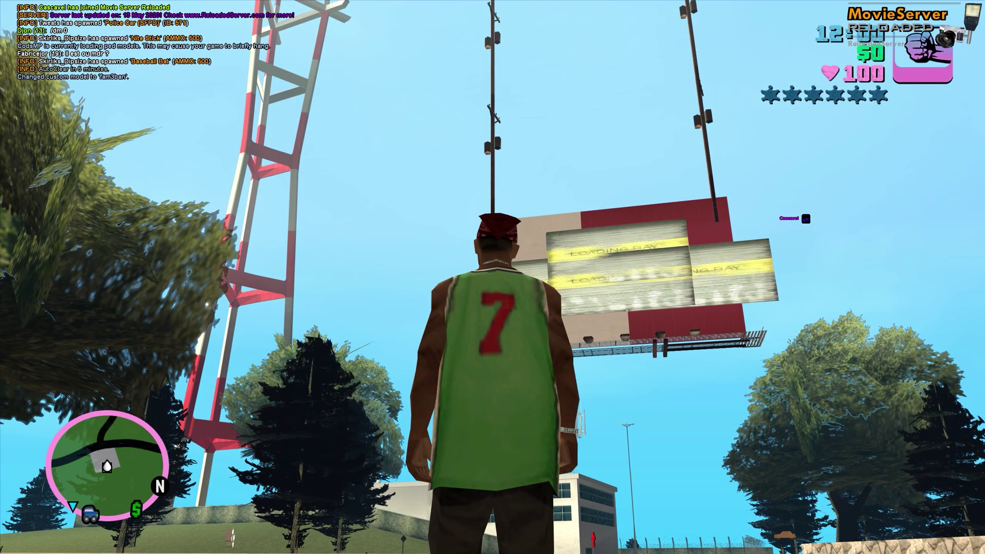
Step: Check the bandana in-game from several angles while walking and crouching, toggling head movements with /headmove
{"action": "key", "text": "w"}
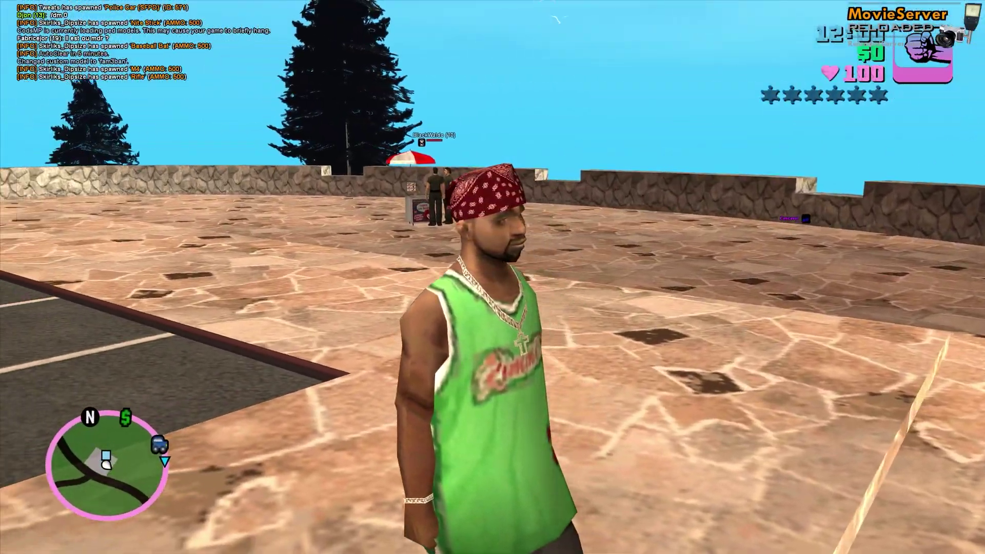
{"action": "key", "text": "c"}
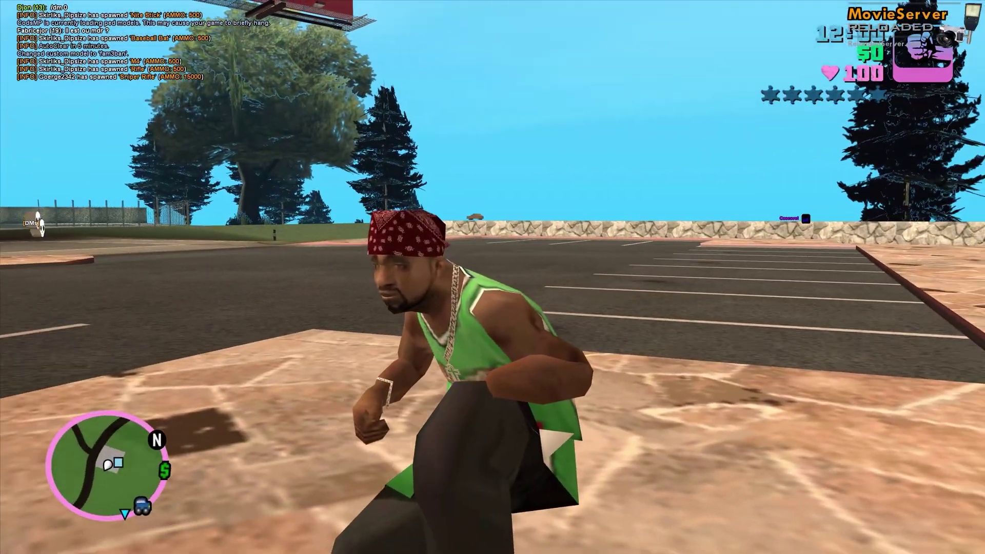
{"action": "type", "text": "t/headmove"}
{"action": "key", "text": "Return"}
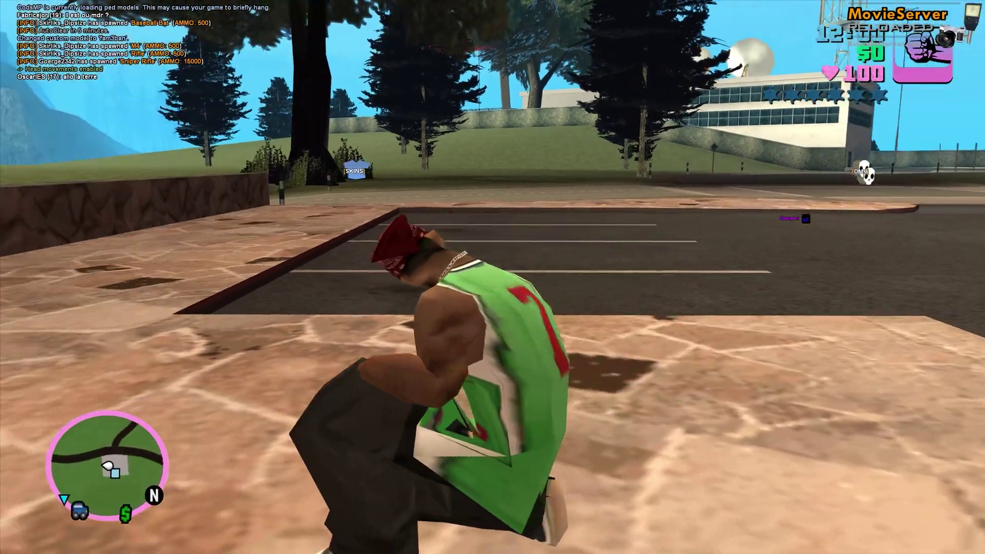
{"action": "key", "text": "c"}
{"action": "key", "text": "t"}
{"action": "key", "text": "Up"}
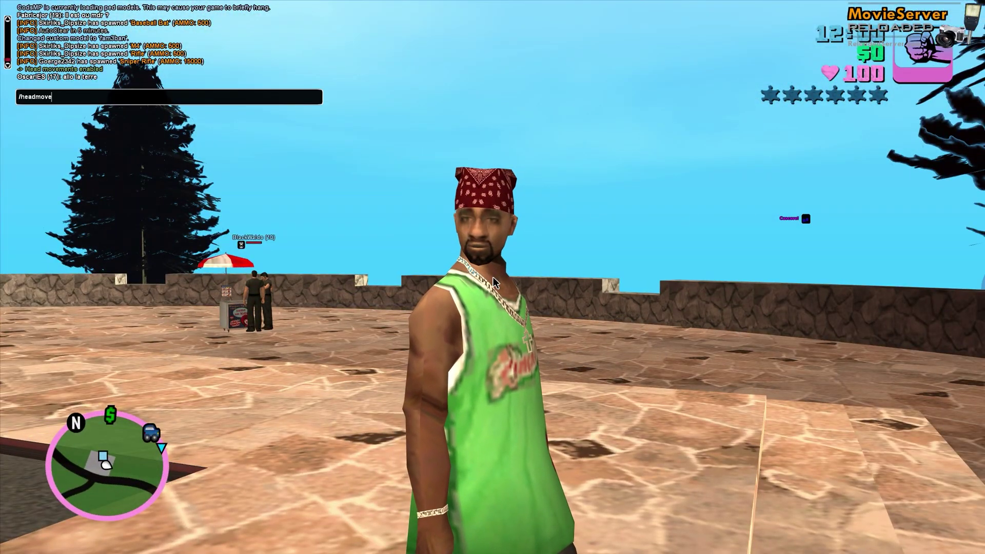
{"action": "key", "text": "Return"}
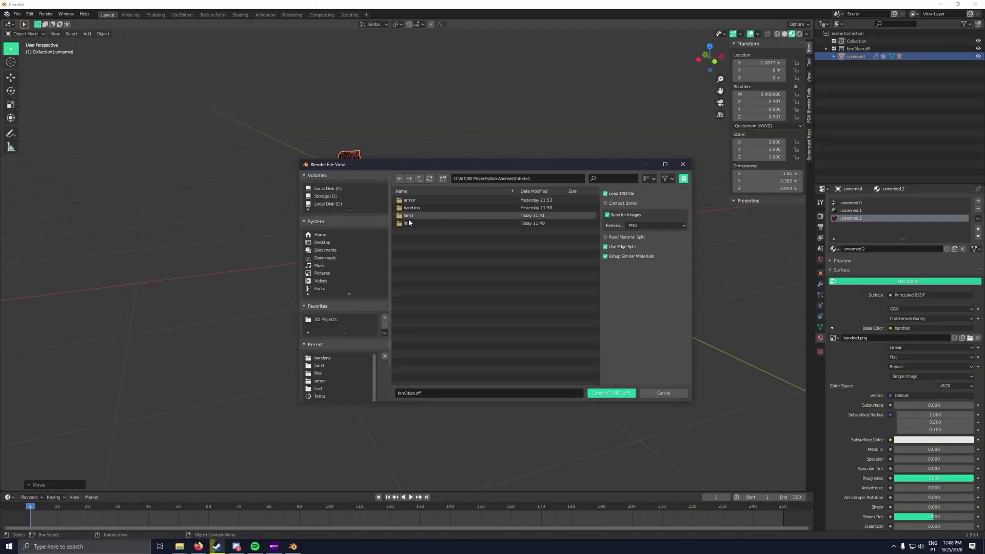
Step: Import swat.dff from the armor folder with DragonFF in Blender and select its mesh
{"action": "double_click", "coordinate": [423, 201]}
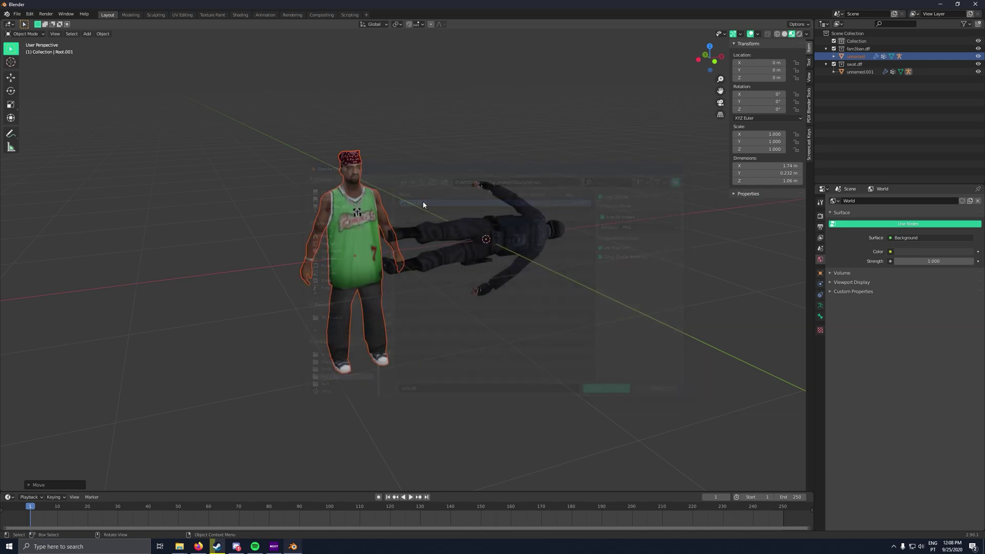
{"action": "middle_click_drag", "start_coordinate": [595, 219], "coordinate": [564, 220]}
{"action": "left_click", "coordinate": [528, 245]}
Step: Stand the SWAT model upright by rotating it 90° in front view and turn it 180° about Z
{"action": "left_click", "coordinate": [711, 60]}
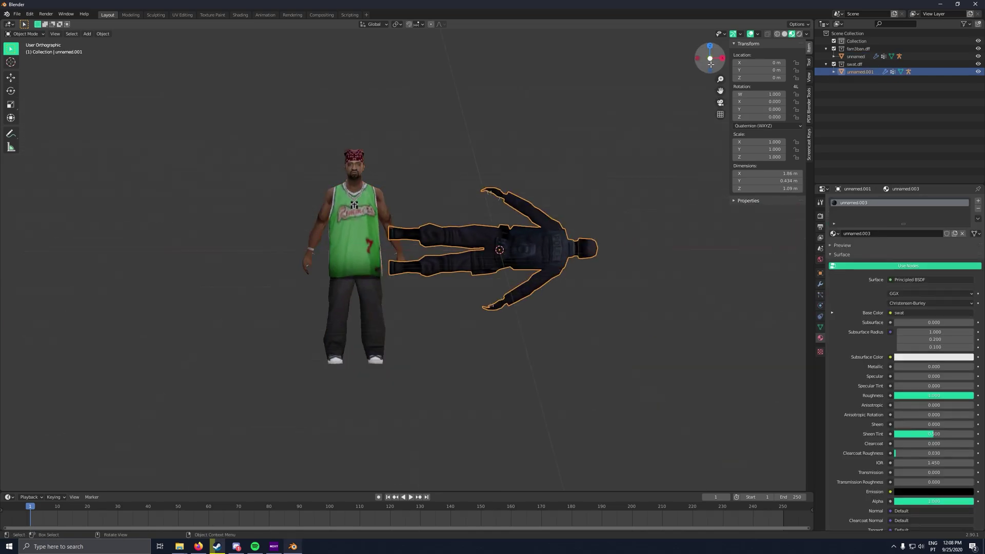
{"action": "type", "text": "r90"}
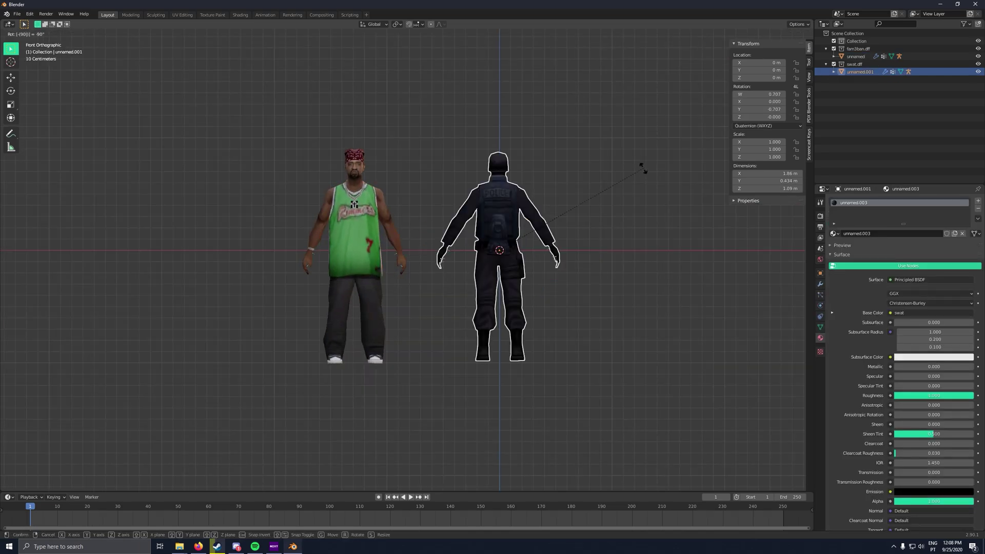
{"action": "key", "text": "Return"}
{"action": "type", "text": "r180"}
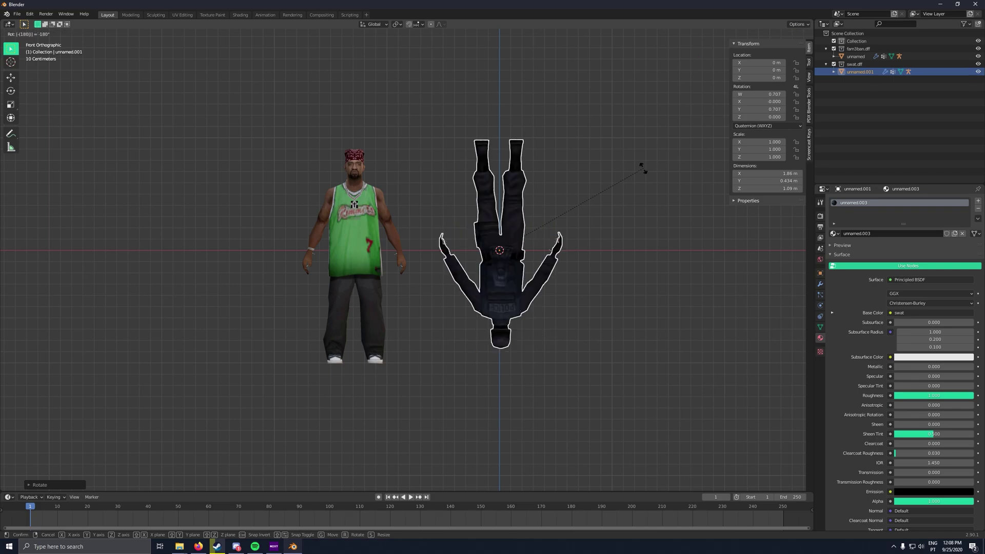
{"action": "type", "text": "z"}
{"action": "key", "text": "Return"}
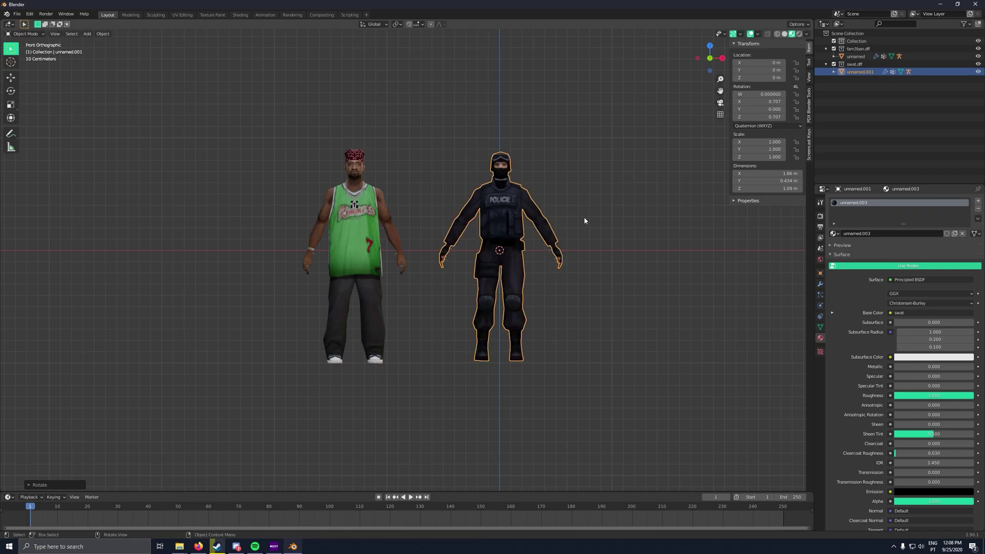
Step: Delete all faces of the SWAT model's head in Edit Mode, using wireframe display to reach the hidden ones
{"action": "scroll", "coordinate": [583, 220], "scroll_direction": "up", "scroll_amount": 3}
{"action": "middle_click_drag", "start_coordinate": [638, 257], "coordinate": [488, 296], "text": "shift"}
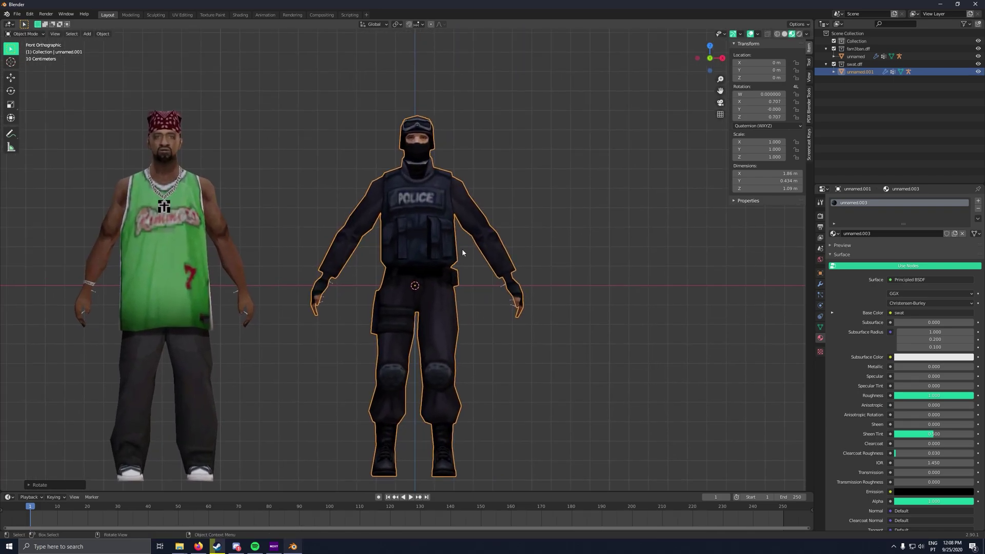
{"action": "scroll", "coordinate": [437, 211], "scroll_direction": "up", "scroll_amount": 3}
{"action": "scroll", "coordinate": [438, 199], "scroll_direction": "down", "scroll_amount": 1}
{"action": "middle_click_drag", "start_coordinate": [438, 199], "coordinate": [480, 79]}
{"action": "key", "text": "Tab"}
{"action": "left_click_drag", "start_coordinate": [527, 100], "coordinate": [391, 158]}
{"action": "left_click", "coordinate": [778, 33]}
{"action": "left_click_drag", "start_coordinate": [545, 51], "coordinate": [384, 160]}
{"action": "key", "text": "x"}
{"action": "key", "text": "f"}
{"action": "middle_click_drag", "start_coordinate": [488, 77], "coordinate": [482, 144]}
{"action": "mouse_move", "coordinate": [392, 114]}
{"action": "left_mouse_down"}
{"action": "mouse_move", "coordinate": [467, 89]}
{"action": "mouse_move", "coordinate": [446, 110]}
{"action": "left_mouse_up"}
{"action": "key", "text": "x"}
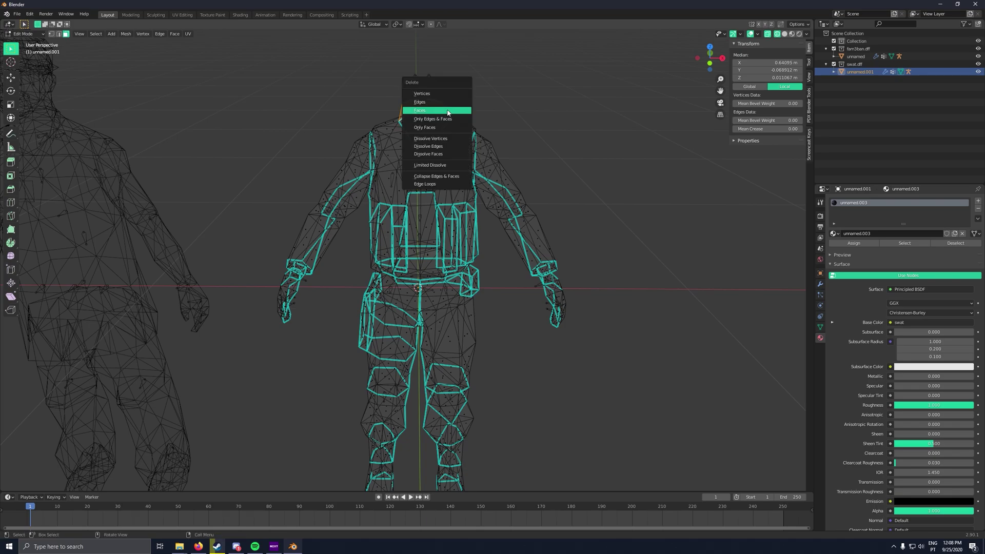
{"action": "left_click", "coordinate": [446, 110]}
Step: Delete the SWAT model's armature in Object Mode and show the vertex groups of the character mesh
{"action": "left_click", "coordinate": [791, 33]}
{"action": "key", "text": "Tab"}
{"action": "left_click", "coordinate": [429, 105]}
{"action": "key", "text": "Delete"}
{"action": "left_click", "coordinate": [855, 57]}
{"action": "left_click", "coordinate": [821, 327]}
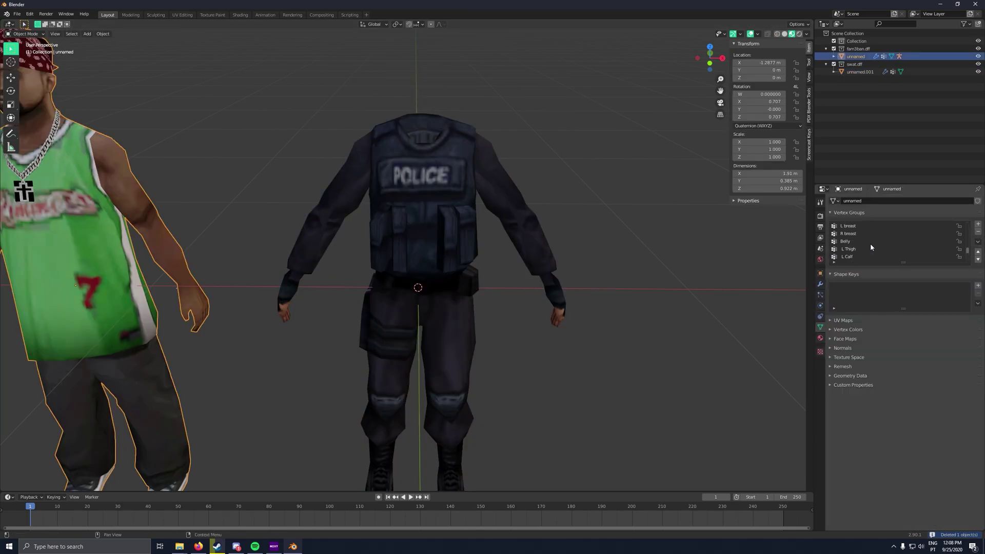
Step: Select the faces of both arms of the SWAT model from the front and back, and delete them
{"action": "left_click", "coordinate": [451, 179]}
{"action": "scroll", "coordinate": [451, 179], "scroll_direction": "down", "scroll_amount": 2}
{"action": "key", "text": "Tab"}
{"action": "middle_click_drag", "start_coordinate": [452, 179], "coordinate": [482, 193]}
{"action": "left_click_drag", "start_coordinate": [475, 328], "coordinate": [613, 173]}
{"action": "left_click_drag", "start_coordinate": [458, 231], "coordinate": [472, 217], "text": "shift"}
{"action": "middle_click_drag", "start_coordinate": [472, 216], "coordinate": [389, 224]}
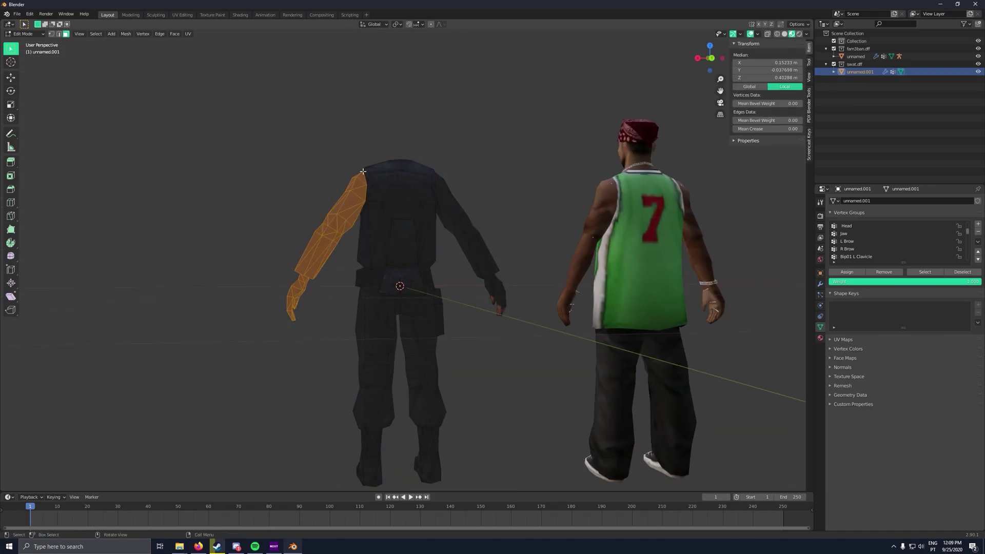
{"action": "left_click", "coordinate": [354, 218], "text": "shift"}
{"action": "middle_click_drag", "start_coordinate": [363, 171], "coordinate": [302, 226]}
{"action": "left_click_drag", "start_coordinate": [299, 319], "coordinate": [379, 183], "text": "shift"}
{"action": "left_click", "coordinate": [379, 198], "text": "shift"}
{"action": "left_click", "coordinate": [383, 210], "text": "shift"}
{"action": "middle_click_drag", "start_coordinate": [383, 210], "coordinate": [437, 243]}
{"action": "middle_click_drag", "start_coordinate": [483, 277], "coordinate": [482, 219]}
{"action": "key", "text": "x"}
{"action": "left_click", "coordinate": [483, 219]}
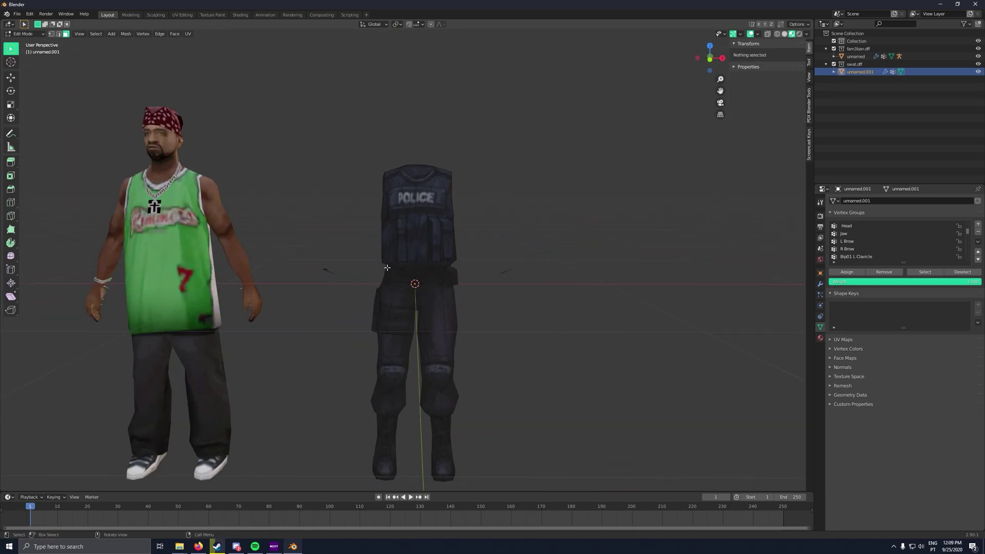
Step: Delete the SWAT model's legs, waist and stray hand faces in wireframe display, keeping only the vest
{"action": "key", "text": "Tab"}
{"action": "key", "text": "Tab"}
{"action": "middle_click_drag", "start_coordinate": [504, 297], "coordinate": [503, 212], "text": "shift"}
{"action": "left_click_drag", "start_coordinate": [344, 405], "coordinate": [568, 182]}
{"action": "left_click", "coordinate": [776, 34]}
{"action": "left_click_drag", "start_coordinate": [316, 413], "coordinate": [570, 183]}
{"action": "key", "text": "x"}
{"action": "left_click", "coordinate": [528, 192]}
{"action": "left_click", "coordinate": [785, 33]}
{"action": "left_click", "coordinate": [792, 34]}
{"action": "key", "text": "Tab"}
Step: Move the vest about -1.31 m along X in front view onto the character's torso
{"action": "mouse_move", "coordinate": [451, 170]}
{"action": "middle_mouse_down"}
{"action": "mouse_move", "coordinate": [398, 204]}
{"action": "mouse_move", "coordinate": [463, 223]}
{"action": "mouse_move", "coordinate": [447, 258]}
{"action": "mouse_move", "coordinate": [383, 193]}
{"action": "mouse_move", "coordinate": [560, 205]}
{"action": "mouse_move", "coordinate": [546, 193]}
{"action": "mouse_move", "coordinate": [591, 180]}
{"action": "middle_mouse_up"}
{"action": "scroll", "coordinate": [547, 194], "scroll_direction": "down", "scroll_amount": 3}
{"action": "left_click", "coordinate": [711, 62]}
{"action": "key", "text": "g"}
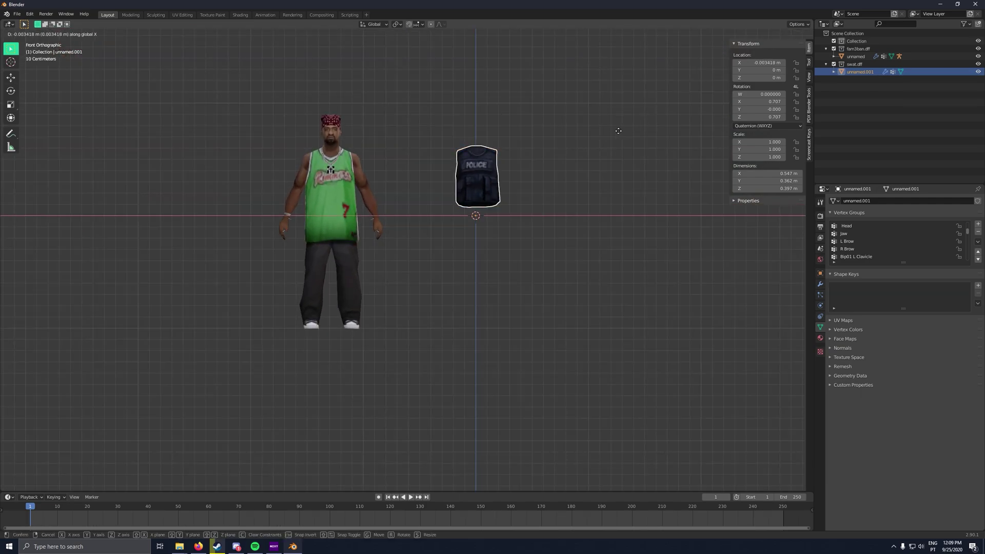
{"action": "mouse_move", "coordinate": [481, 135]}
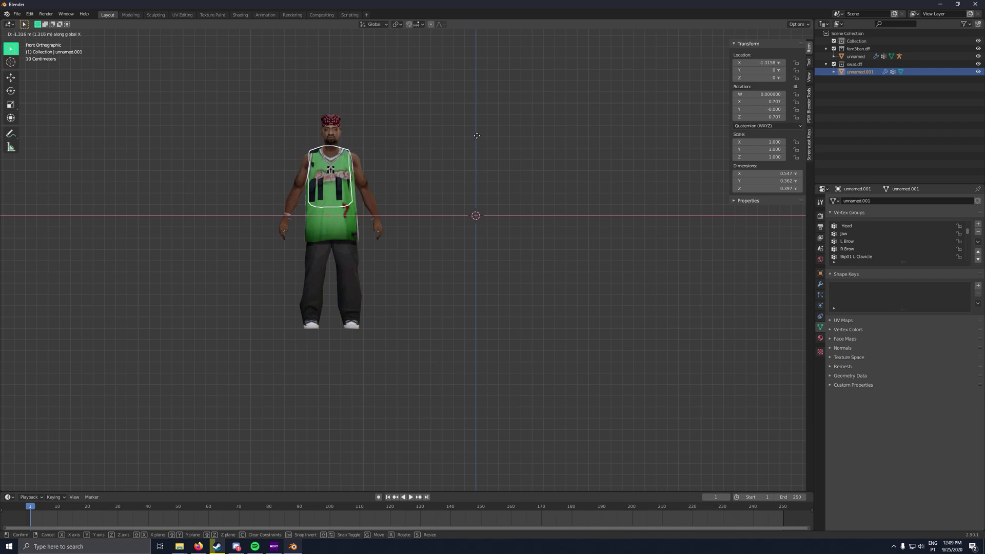
{"action": "left_click", "coordinate": [477, 135]}
Step: Scale the vest to about 1.12 in side view, lower it along Z and shift it along Y over the torso
{"action": "left_click", "coordinate": [697, 59]}
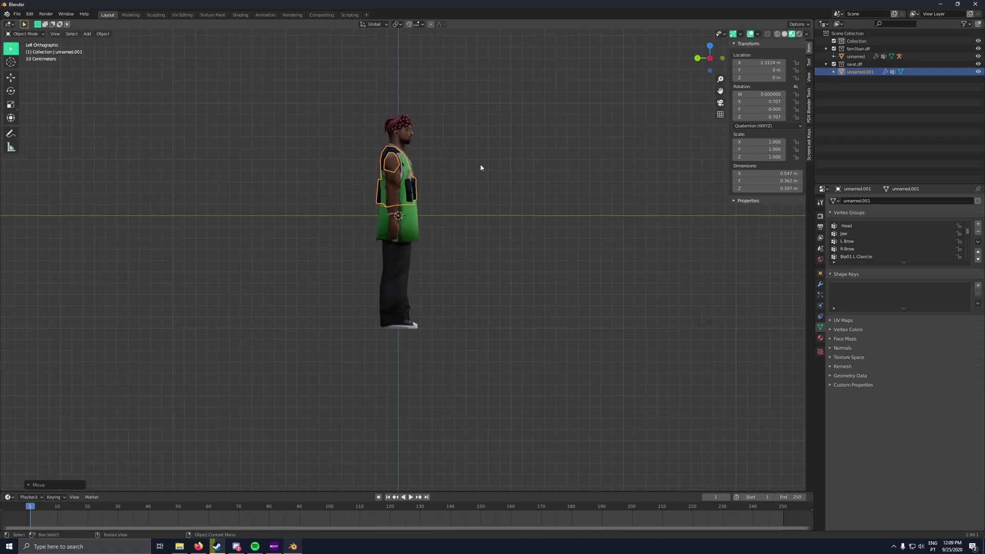
{"action": "scroll", "coordinate": [479, 168], "scroll_direction": "up", "scroll_amount": 5}
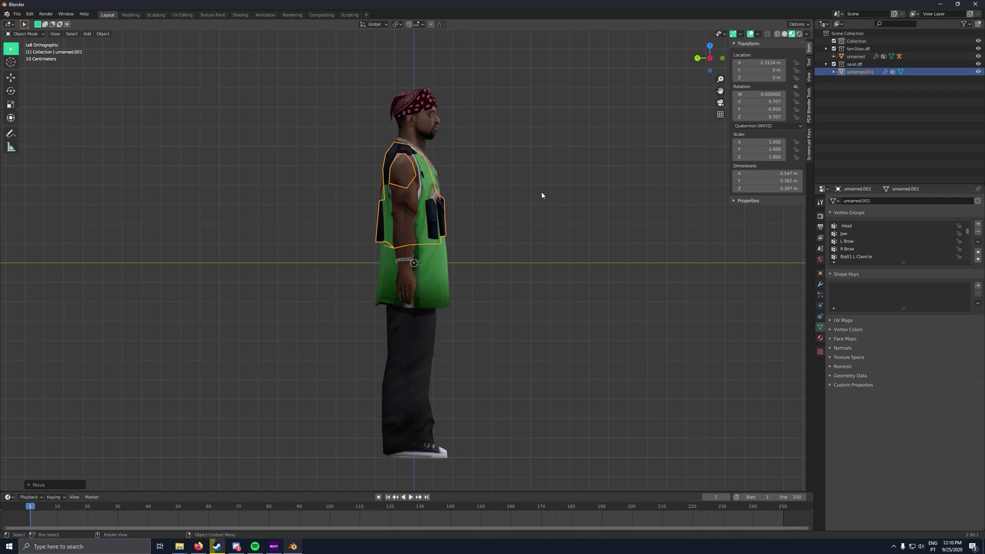
{"action": "key", "text": "s"}
{"action": "left_click", "coordinate": [560, 191]}
{"action": "key", "text": "g"}
{"action": "key", "text": "z"}
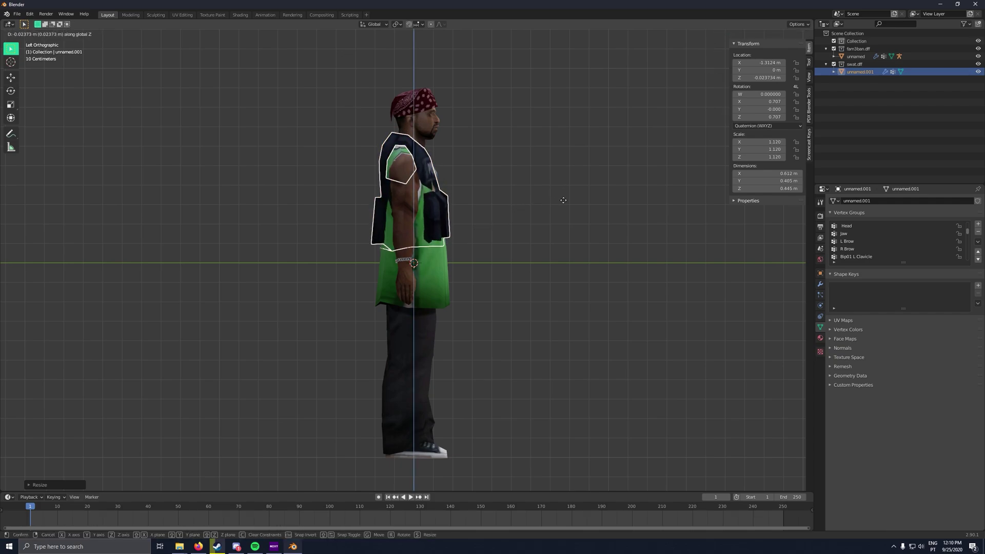
{"action": "left_click", "coordinate": [564, 201]}
{"action": "key", "text": "g"}
{"action": "key", "text": "y"}
{"action": "left_click", "coordinate": [571, 204]}
Step: Enlarge the vest further and move it down along Z to match the character's shoulders
{"action": "key", "text": "s"}
{"action": "left_click", "coordinate": [571, 202]}
{"action": "key", "text": "g"}
{"action": "key", "text": "z"}
{"action": "left_click", "coordinate": [580, 218]}
Step: Scale the vest again, and readjust its height along Z and its depth along Y around the jersey
{"action": "middle_click_drag", "start_coordinate": [580, 218], "coordinate": [493, 180]}
{"action": "key", "text": "s"}
{"action": "left_click", "coordinate": [600, 209]}
{"action": "key", "text": "g"}
{"action": "key", "text": "z"}
{"action": "left_click", "coordinate": [596, 222]}
{"action": "key", "text": "g"}
{"action": "key", "text": "y"}
{"action": "left_click", "coordinate": [601, 222]}
Step: Center the vest on the character's body along X in front view, at about -1.306 m
{"action": "scroll", "coordinate": [361, 220], "scroll_direction": "down", "scroll_amount": 1}
{"action": "key", "text": "KP_1"}
{"action": "key", "text": "g"}
{"action": "key", "text": "x"}
{"action": "left_click", "coordinate": [371, 210]}
Step: Scale the vest to about 1.30 and fine-tune its position along Z and Y to cover the torso
{"action": "key", "text": "s"}
{"action": "left_click", "coordinate": [612, 183]}
{"action": "key", "text": "g"}
{"action": "key", "text": "z"}
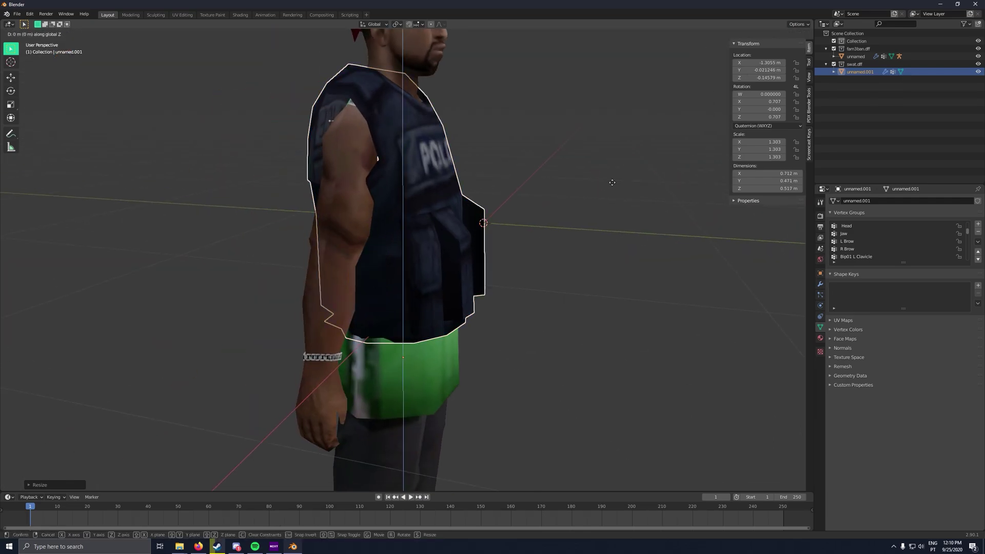
{"action": "left_click", "coordinate": [613, 201]}
{"action": "key", "text": "g"}
{"action": "key", "text": "y"}
{"action": "middle_click_drag", "start_coordinate": [612, 201], "coordinate": [553, 199]}
{"action": "left_click", "coordinate": [627, 191]}
Step: Lower the vest along Z to about -0.18 m and check its fit from behind
{"action": "scroll", "coordinate": [528, 205], "scroll_direction": "down", "scroll_amount": 4}
{"action": "left_click", "coordinate": [470, 222]}
{"action": "middle_click_drag", "start_coordinate": [359, 226], "coordinate": [511, 241]}
{"action": "key", "text": "Tab"}
{"action": "key", "text": "Tab"}
{"action": "left_click", "coordinate": [488, 232]}
{"action": "key", "text": "Tab"}
{"action": "key", "text": "Tab"}
Step: Select all connected faces of the vest's lower back panels and rear pouch in edit mode
{"action": "left_click", "coordinate": [502, 171]}
{"action": "key", "text": "Tab"}
{"action": "key", "text": "l"}
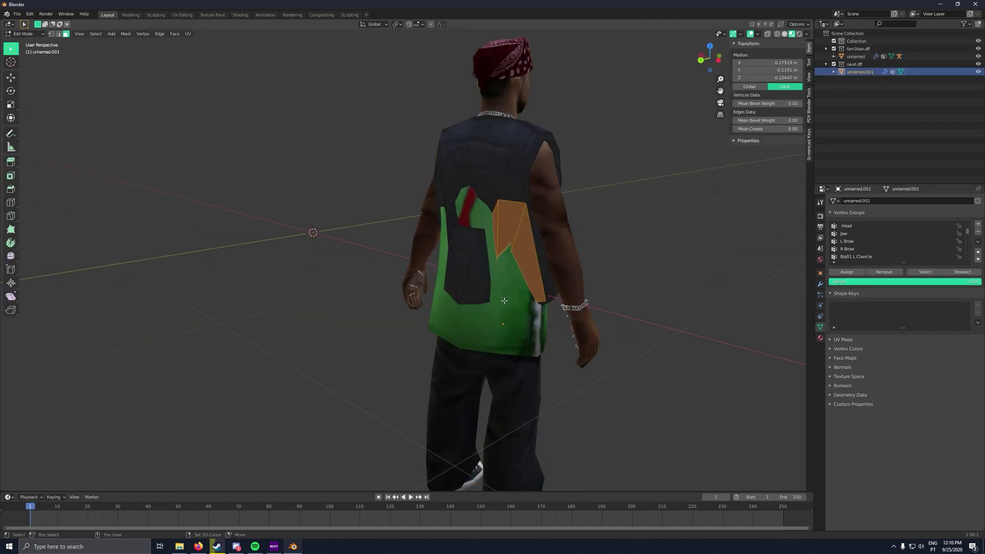
{"action": "middle_click_drag", "start_coordinate": [497, 211], "coordinate": [541, 202]}
{"action": "key", "text": "l"}
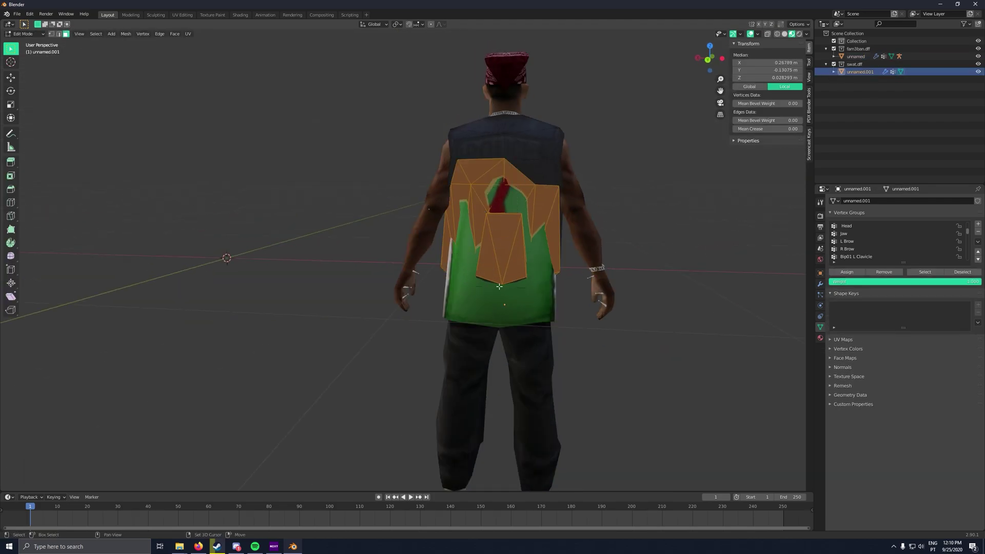
{"action": "key", "text": "l"}
{"action": "left_click", "coordinate": [778, 34]}
{"action": "left_click_drag", "start_coordinate": [490, 282], "coordinate": [491, 283], "text": "shift"}
{"action": "left_click", "coordinate": [791, 33]}
Step: Move and rotate the selected back panels outward from the side so they clear the green jersey
{"action": "mouse_move", "coordinate": [474, 180]}
{"action": "middle_mouse_down"}
{"action": "mouse_move", "coordinate": [576, 174]}
{"action": "mouse_move", "coordinate": [595, 159]}
{"action": "mouse_move", "coordinate": [518, 158]}
{"action": "mouse_move", "coordinate": [592, 169]}
{"action": "middle_mouse_up"}
{"action": "key", "text": "g"}
{"action": "left_click", "coordinate": [597, 153]}
{"action": "key", "text": "r"}
{"action": "right_click", "coordinate": [598, 151]}
{"action": "scroll", "coordinate": [568, 239], "scroll_direction": "up", "scroll_amount": 2}
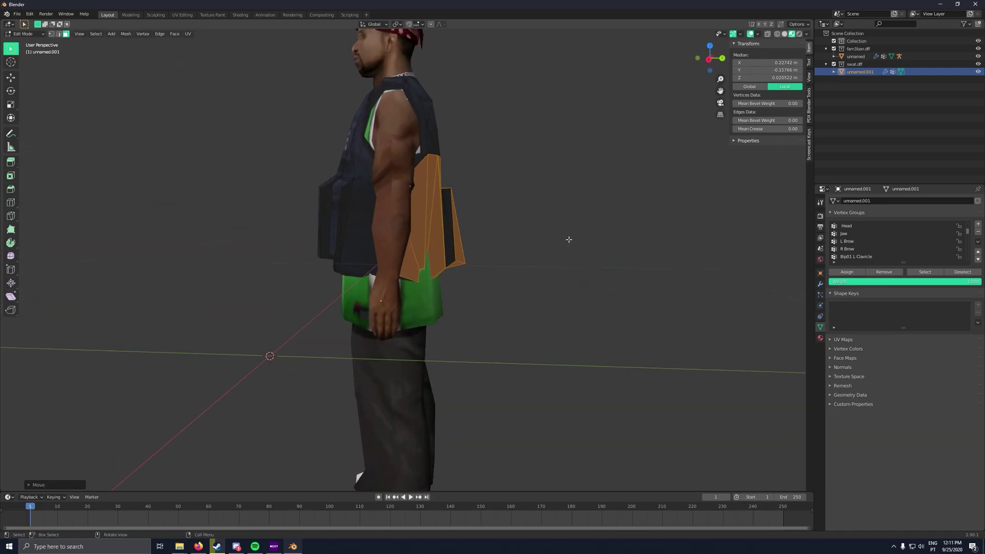
{"action": "key", "text": "r"}
{"action": "left_click", "coordinate": [607, 223]}
{"action": "key", "text": "g"}
{"action": "left_click", "coordinate": [595, 222]}
{"action": "middle_click_drag", "start_coordinate": [472, 246], "coordinate": [390, 249]}
{"action": "key", "text": "Tab"}
{"action": "scroll", "coordinate": [611, 253], "scroll_direction": "down", "scroll_amount": 3}
Step: Select two faces on the lower part of the vest, scale them, and return to object mode
{"action": "key", "text": "Tab"}
{"action": "left_click", "coordinate": [336, 259]}
{"action": "middle_click_drag", "start_coordinate": [611, 253], "coordinate": [527, 264]}
{"action": "left_click", "coordinate": [342, 248], "text": "shift"}
{"action": "key", "text": "s"}
{"action": "left_click", "coordinate": [537, 242]}
{"action": "left_click", "coordinate": [477, 244]}
{"action": "key", "text": "Tab"}
Step: Remove unneeded vertex groups such as Neck from the vest, keeping Spine and Spine1
{"action": "scroll", "coordinate": [527, 263], "scroll_direction": "down", "scroll_amount": 2}
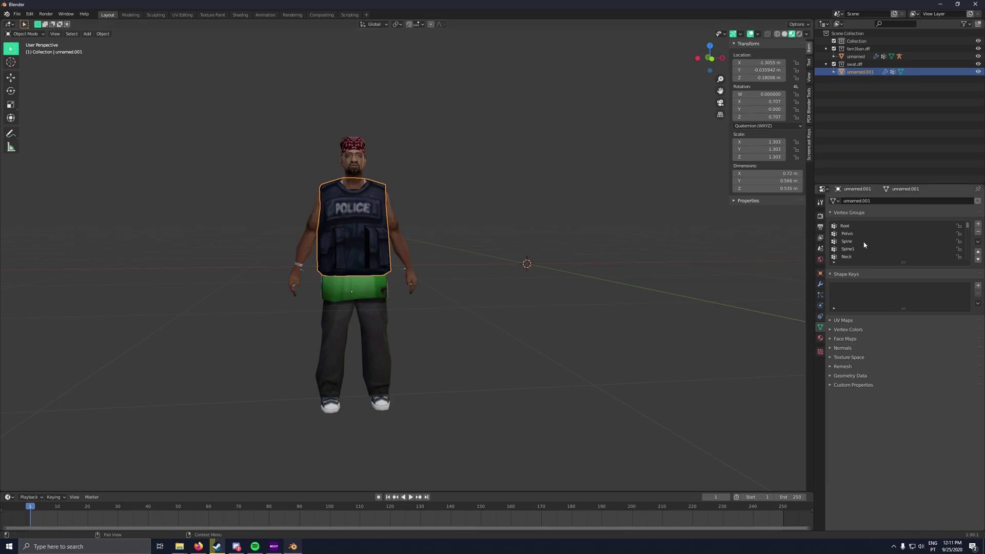
{"action": "left_click", "coordinate": [356, 149]}
{"action": "left_click", "coordinate": [362, 219]}
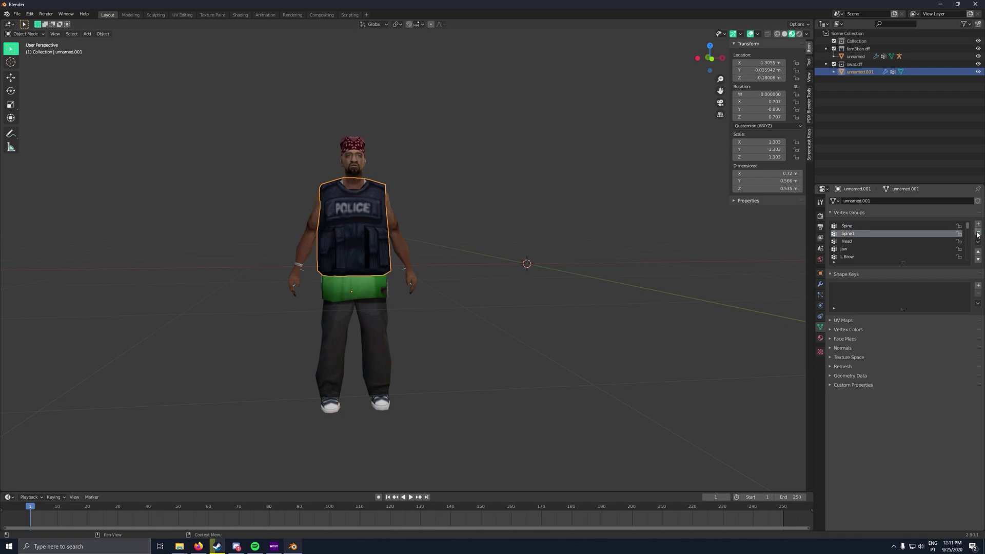
{"action": "scroll", "coordinate": [870, 254], "scroll_direction": "down", "scroll_amount": 10}
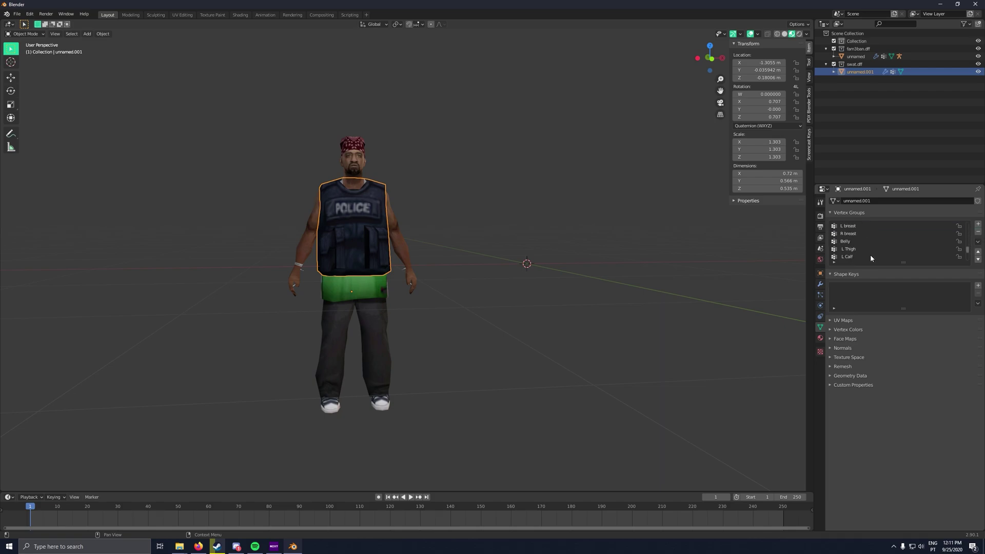
{"action": "left_click", "coordinate": [869, 254]}
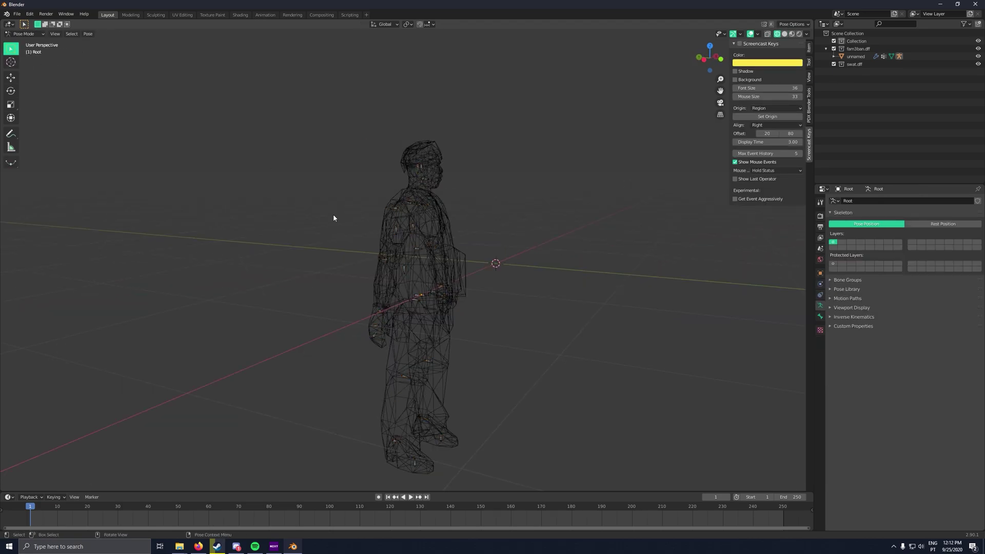
Step: Show the character in material preview shading and align the view to his left side
{"action": "left_click", "coordinate": [784, 34]}
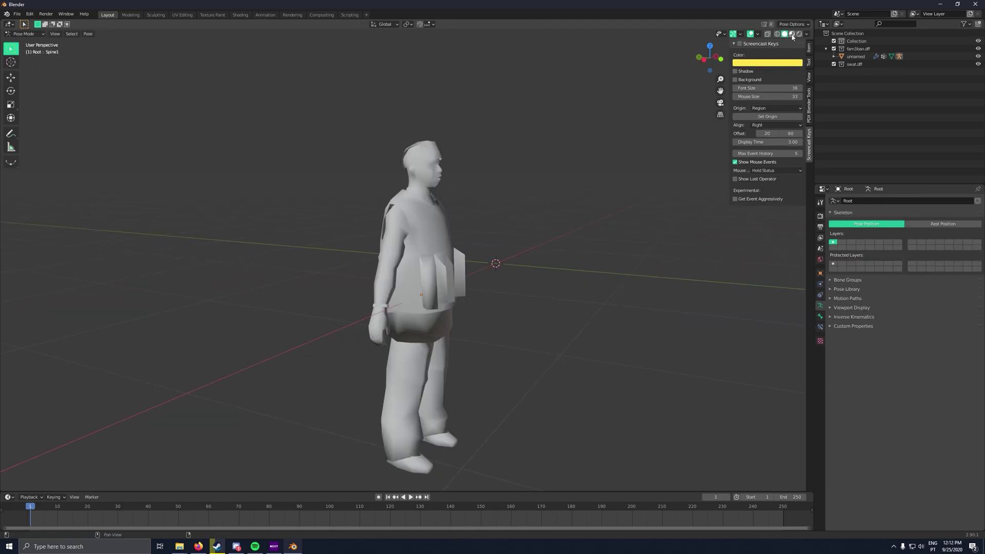
{"action": "left_click", "coordinate": [791, 33]}
{"action": "middle_click_drag", "start_coordinate": [560, 232], "coordinate": [692, 135]}
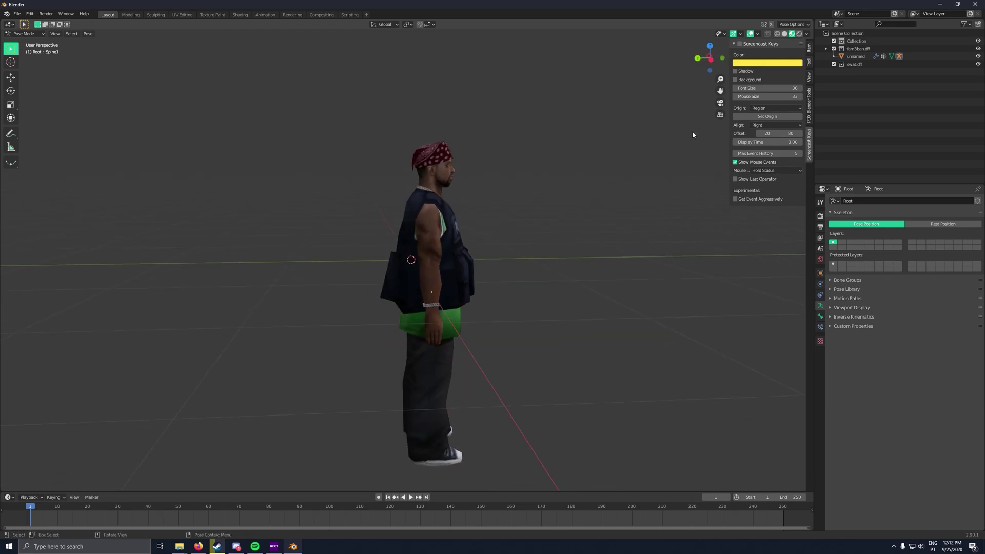
{"action": "left_click", "coordinate": [715, 65]}
Step: Rotate the Spine1 bone to bend the torso forward as a vest deformation test, and undo the rotation
{"action": "key", "text": "r"}
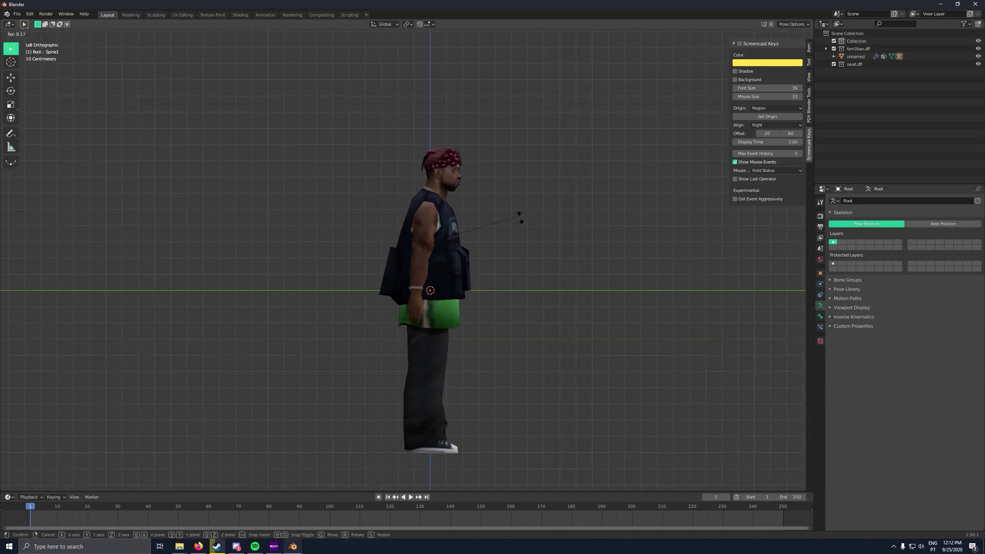
{"action": "left_click", "coordinate": [508, 278]}
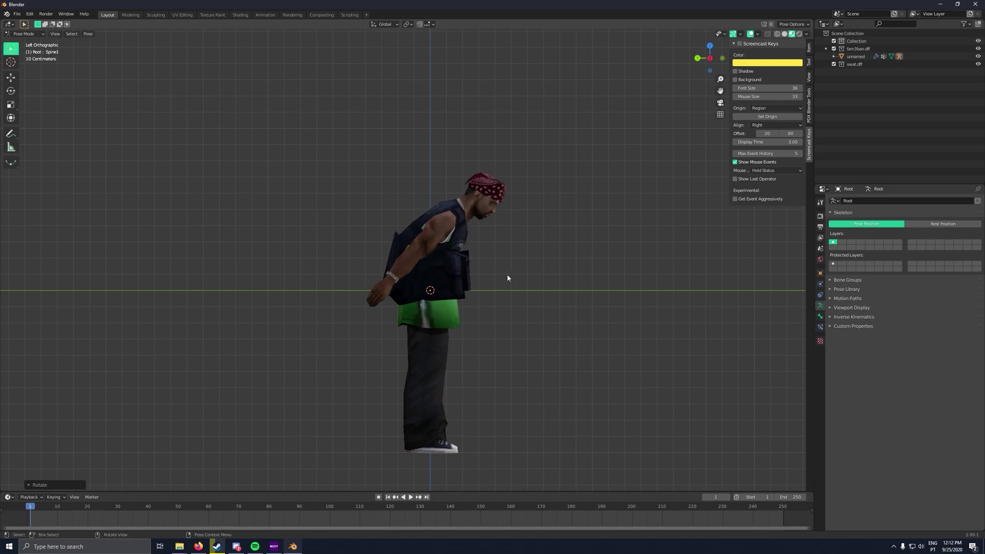
{"action": "mouse_move", "coordinate": [508, 278]}
{"action": "middle_mouse_down"}
{"action": "mouse_move", "coordinate": [576, 285]}
{"action": "mouse_move", "coordinate": [589, 301]}
{"action": "mouse_move", "coordinate": [516, 282]}
{"action": "middle_mouse_up"}
{"action": "key", "text": "r"}
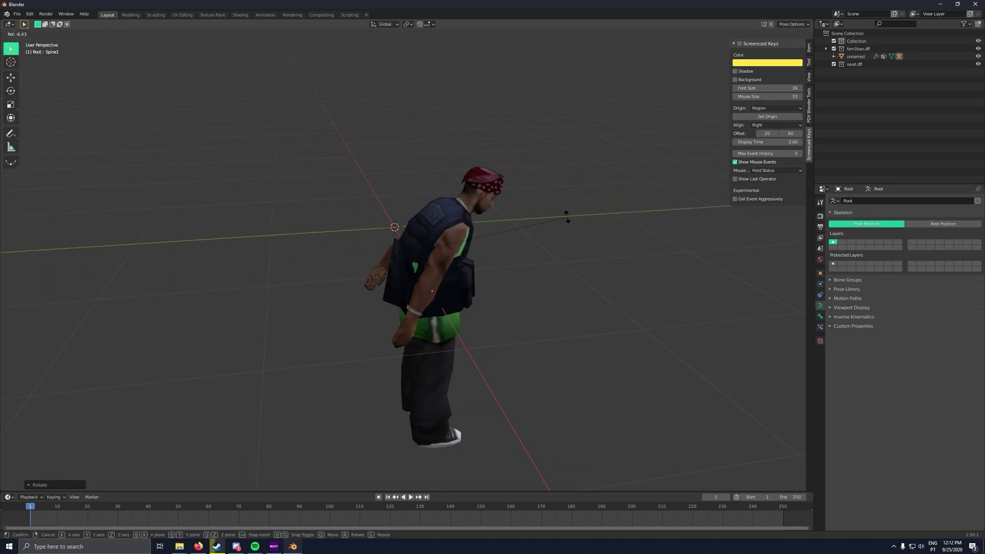
{"action": "right_click", "coordinate": [515, 209]}
{"action": "key", "text": "ctrl+z"}
{"action": "middle_click_drag", "start_coordinate": [484, 266], "coordinate": [462, 249]}
Step: Return to object mode, open the character mesh for editing, and highlight the vertices of the Spine vertex group
{"action": "left_click", "coordinate": [32, 42]}
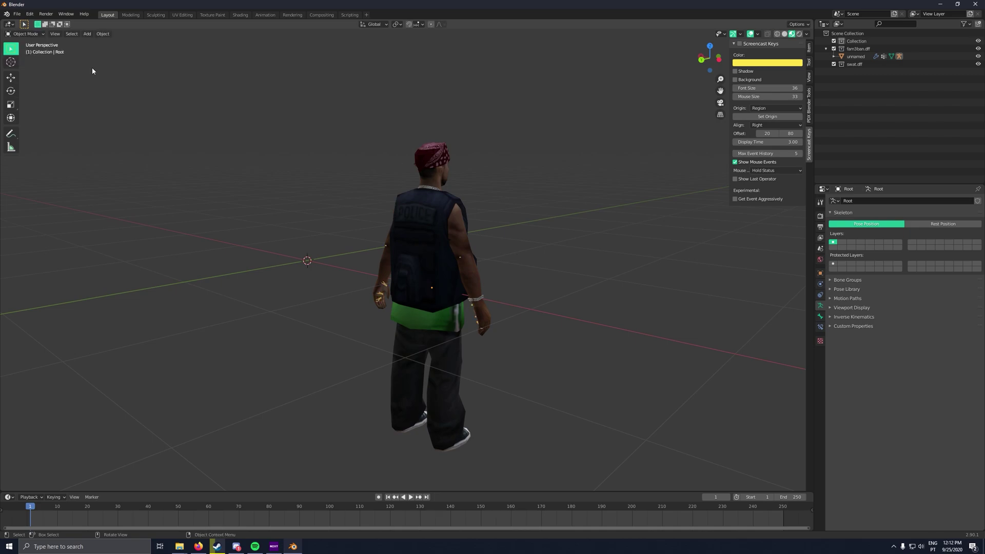
{"action": "left_click", "coordinate": [416, 245]}
{"action": "key", "text": "Tab"}
{"action": "scroll", "coordinate": [419, 308], "scroll_direction": "up", "scroll_amount": 3}
{"action": "scroll", "coordinate": [419, 307], "scroll_direction": "up", "scroll_amount": 1}
{"action": "middle_click_drag", "start_coordinate": [420, 308], "coordinate": [448, 309]}
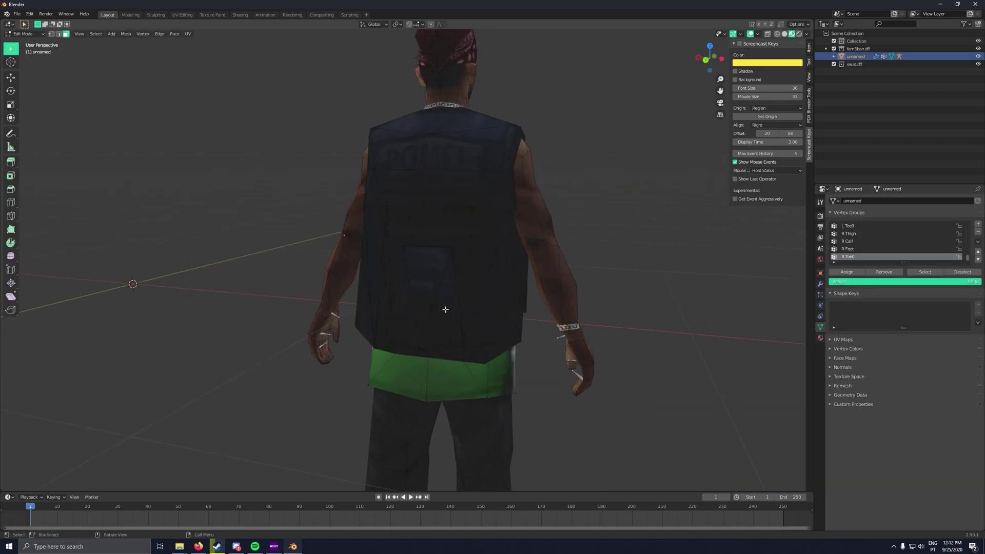
{"action": "scroll", "coordinate": [870, 242], "scroll_direction": "up", "scroll_amount": 10}
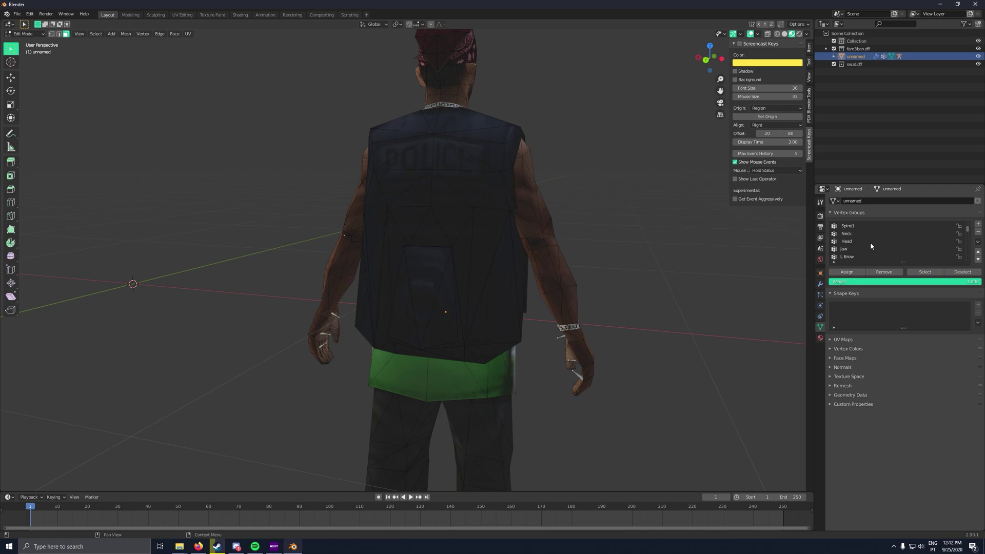
{"action": "left_click", "coordinate": [870, 242]}
{"action": "left_click", "coordinate": [926, 273]}
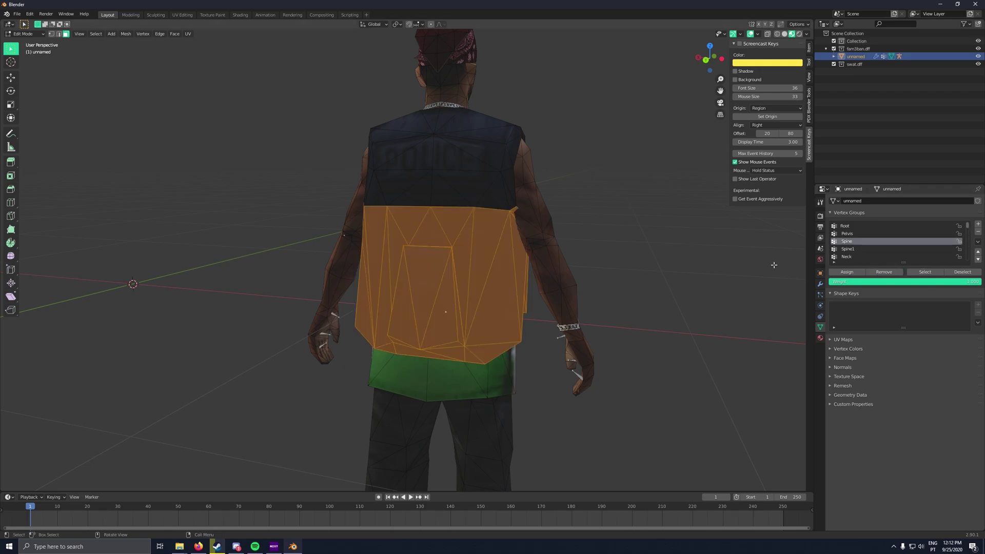
Step: Clear the selection and highlight the vertices of the Spine1 vertex group on the vest
{"action": "left_click", "coordinate": [722, 252]}
{"action": "left_click", "coordinate": [924, 272]}
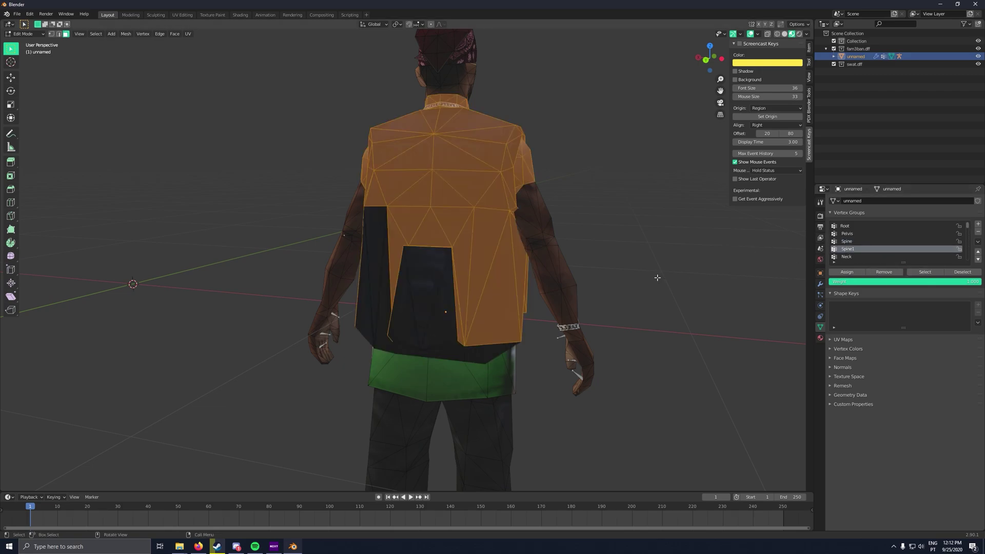
{"action": "middle_click_drag", "start_coordinate": [655, 301], "coordinate": [500, 305]}
Step: Highlight the Spine vertex group again, examine the vest hem from underneath, and leave edit mode
{"action": "left_click", "coordinate": [716, 260]}
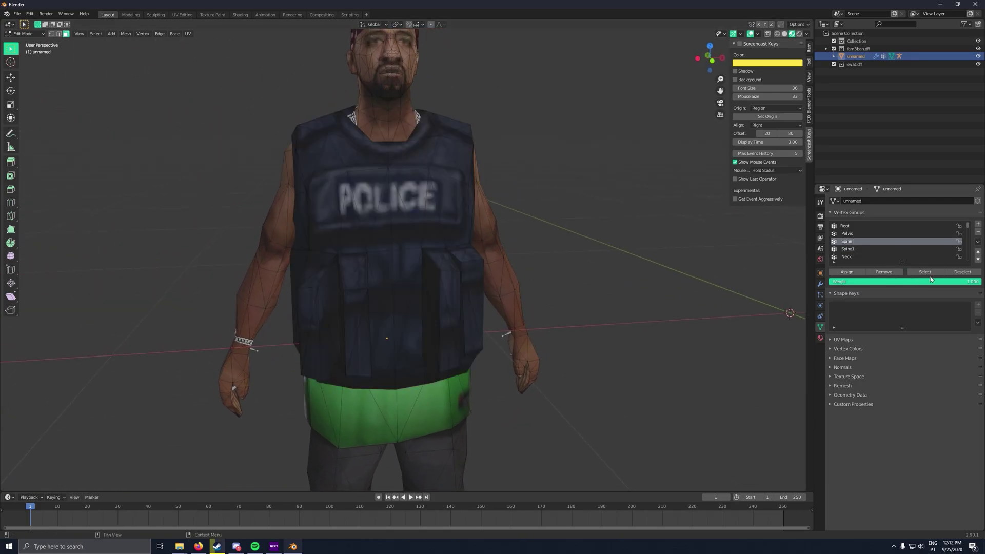
{"action": "left_click", "coordinate": [928, 272]}
{"action": "middle_click_drag", "start_coordinate": [590, 288], "coordinate": [695, 206]}
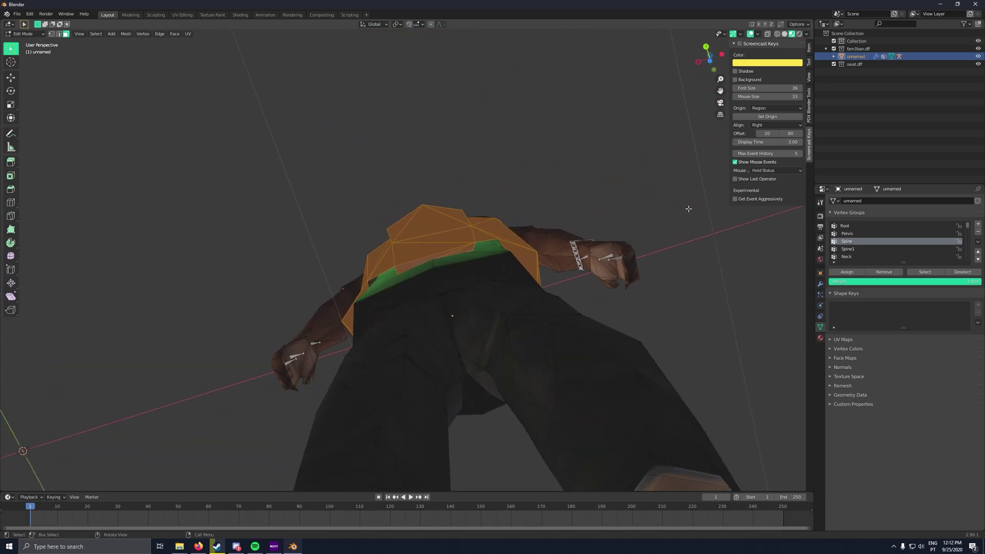
{"action": "left_click", "coordinate": [412, 268]}
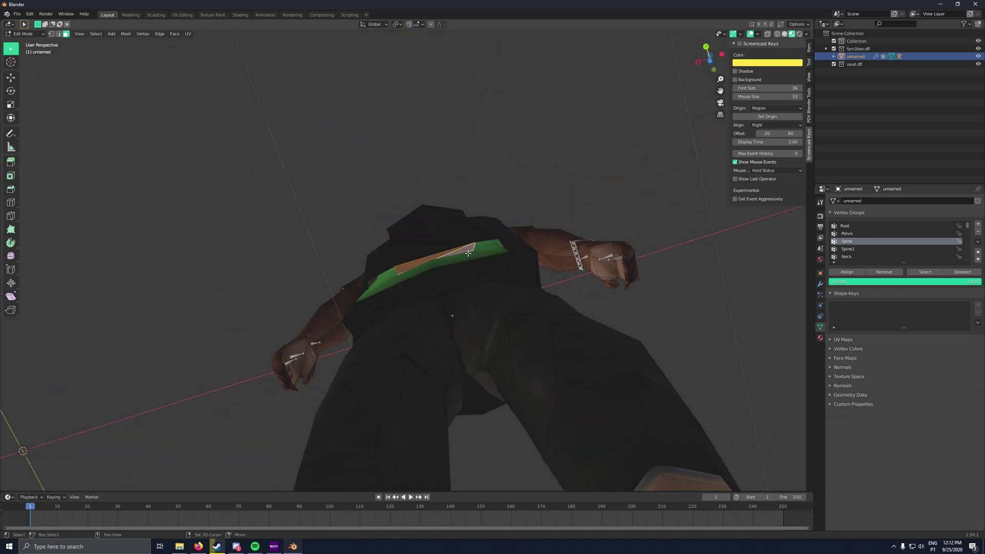
{"action": "right_click", "coordinate": [468, 253]}
{"action": "middle_click_drag", "start_coordinate": [462, 254], "coordinate": [442, 288]}
{"action": "key", "text": "Tab"}
{"action": "scroll", "coordinate": [578, 308], "scroll_direction": "down", "scroll_amount": 2}
{"action": "scroll", "coordinate": [442, 288], "scroll_direction": "down", "scroll_amount": 2}
Step: Export the character as a DragonFF DFF file named fam3kev into the Tutorial\final folder
{"action": "left_click", "coordinate": [16, 15]}
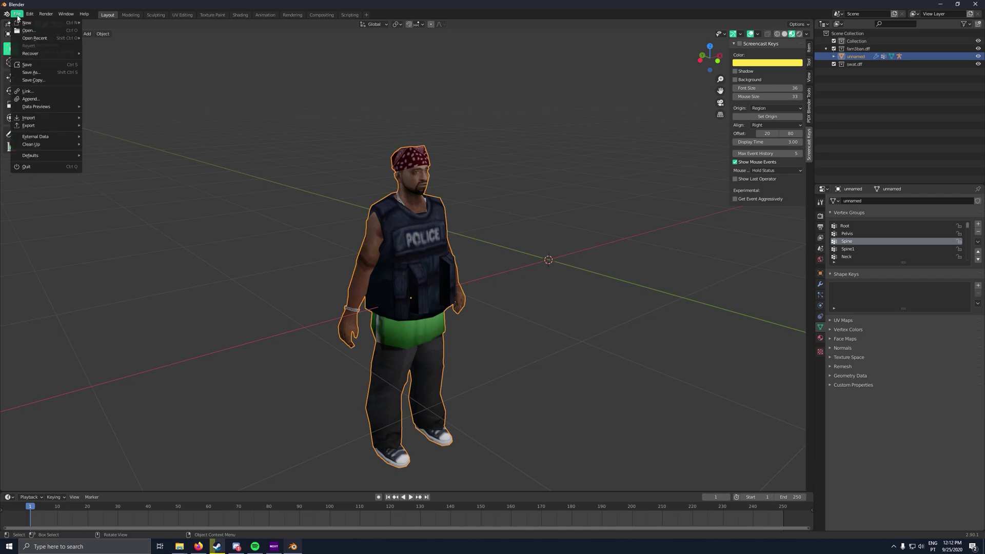
{"action": "mouse_move", "coordinate": [49, 127]}
{"action": "mouse_move", "coordinate": [138, 205]}
{"action": "left_click", "coordinate": [215, 202]}
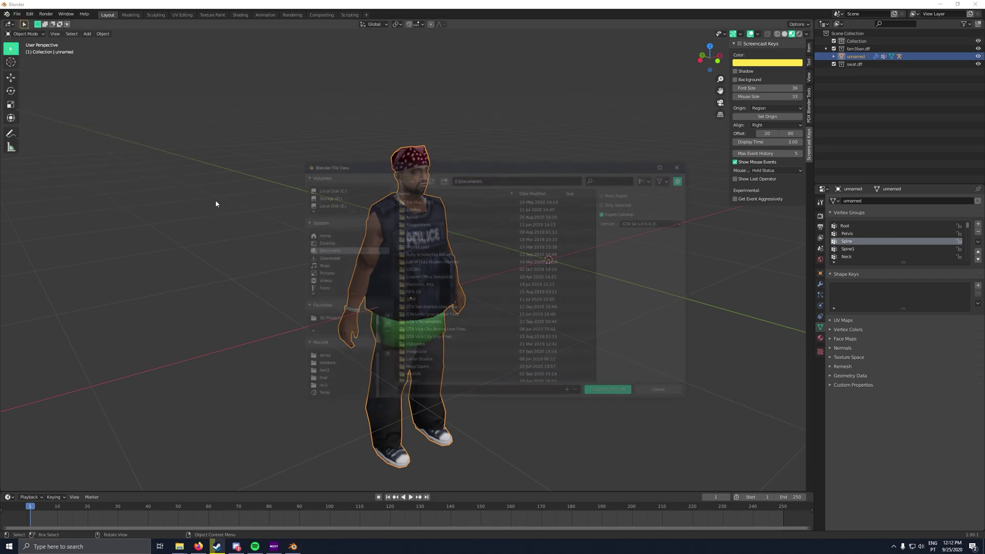
{"action": "left_click", "coordinate": [336, 358]}
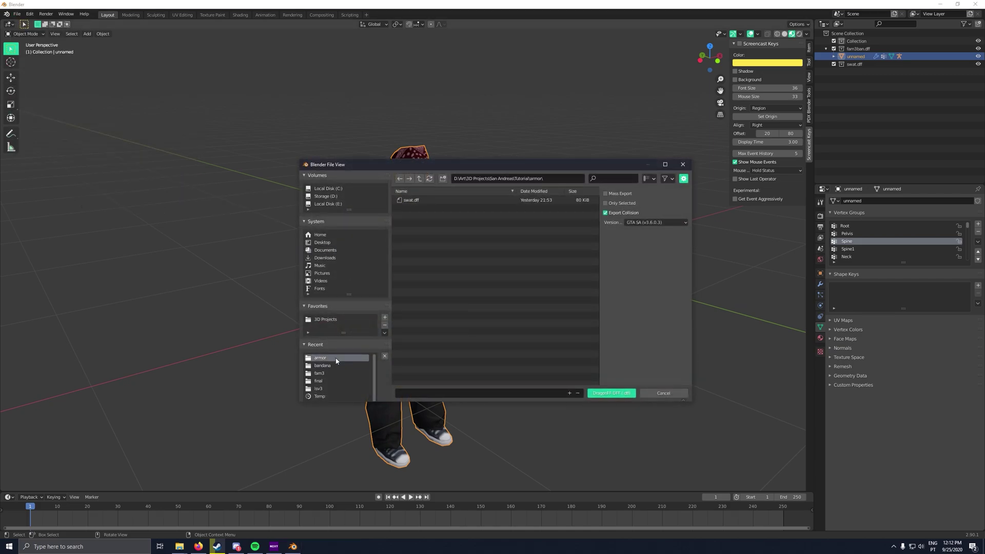
{"action": "left_click", "coordinate": [419, 178]}
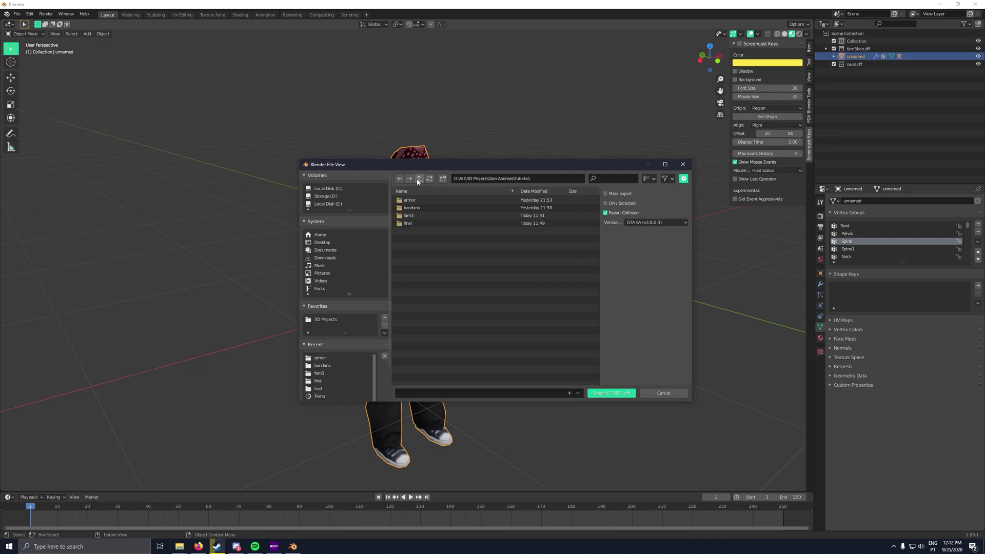
{"action": "double_click", "coordinate": [418, 222]}
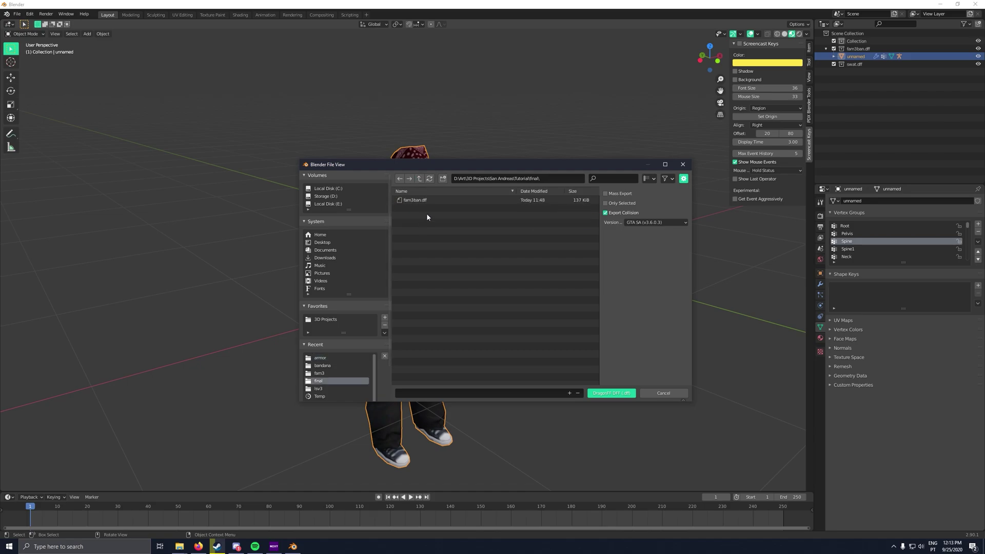
{"action": "left_click", "coordinate": [422, 392]}
{"action": "type", "text": "fam3"}
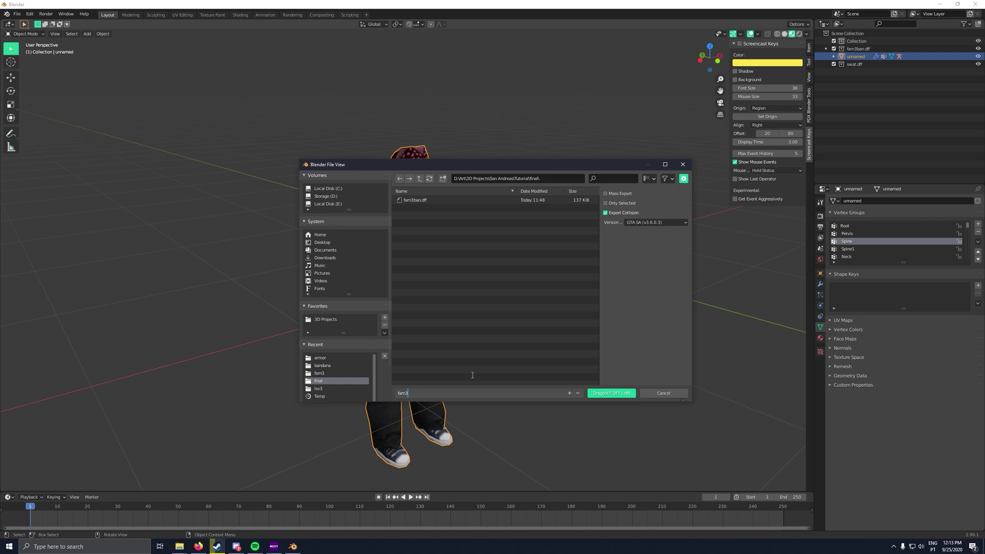
{"action": "type", "text": "kev"}
{"action": "key", "text": "Return"}
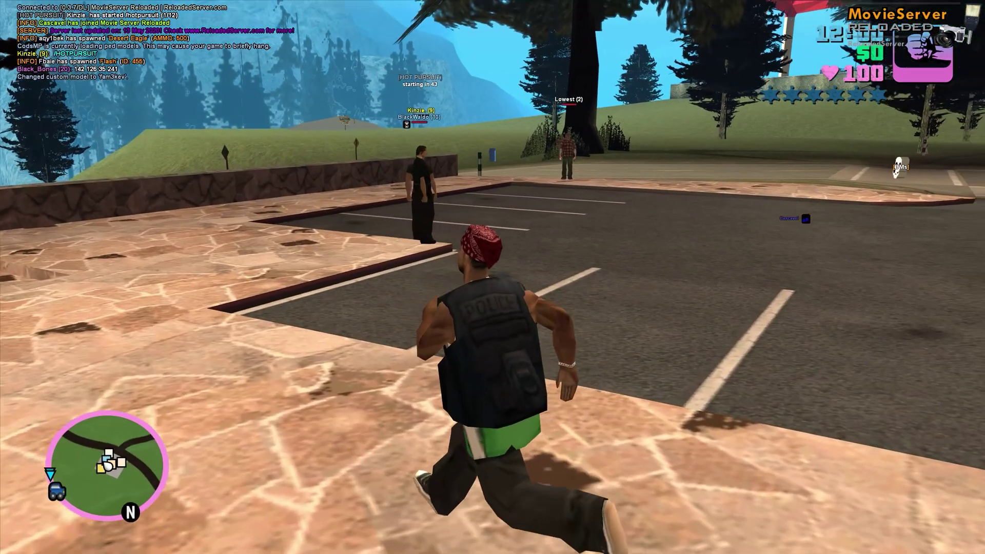
{"action": "key", "text": "a"}
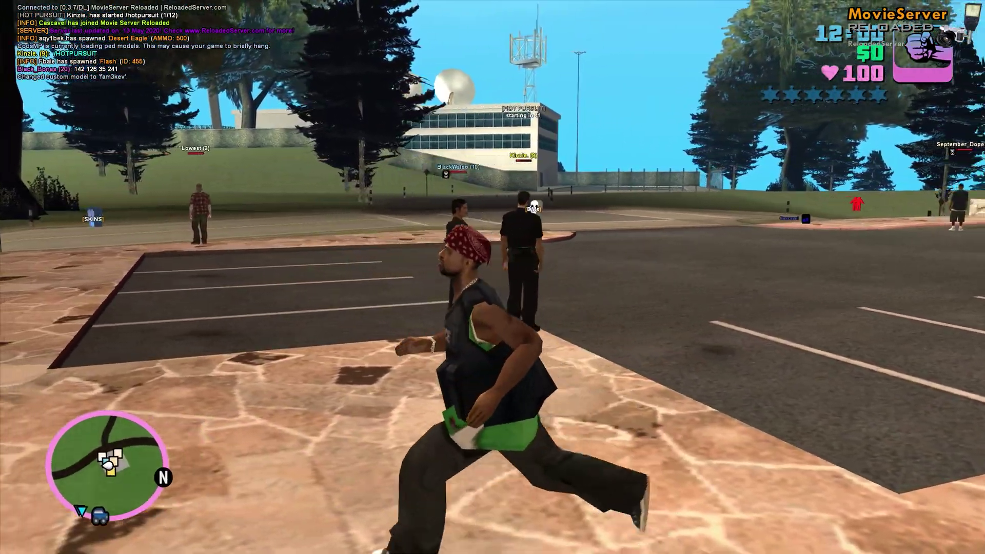
{"action": "key", "text": "c"}
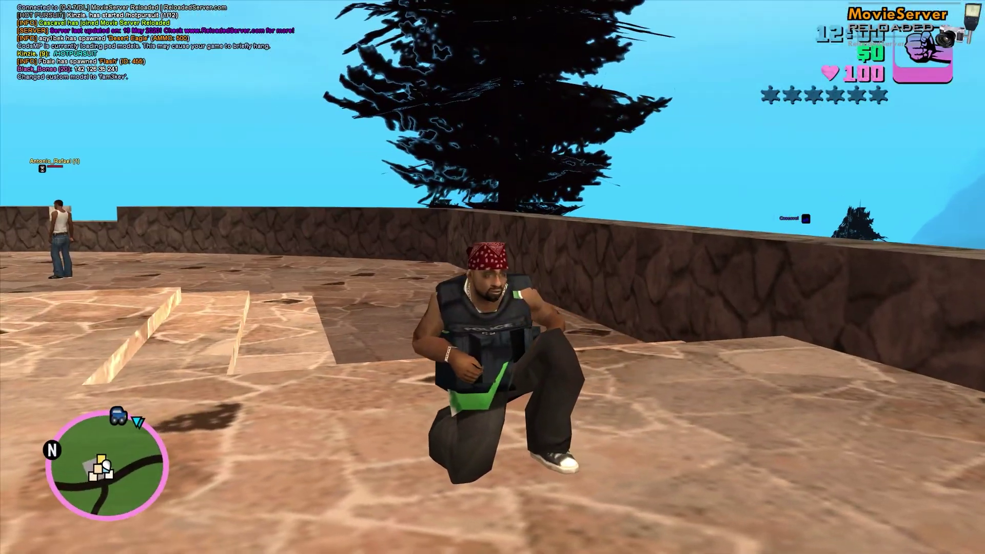
{"action": "key", "text": "c"}
{"action": "key", "text": "c"}
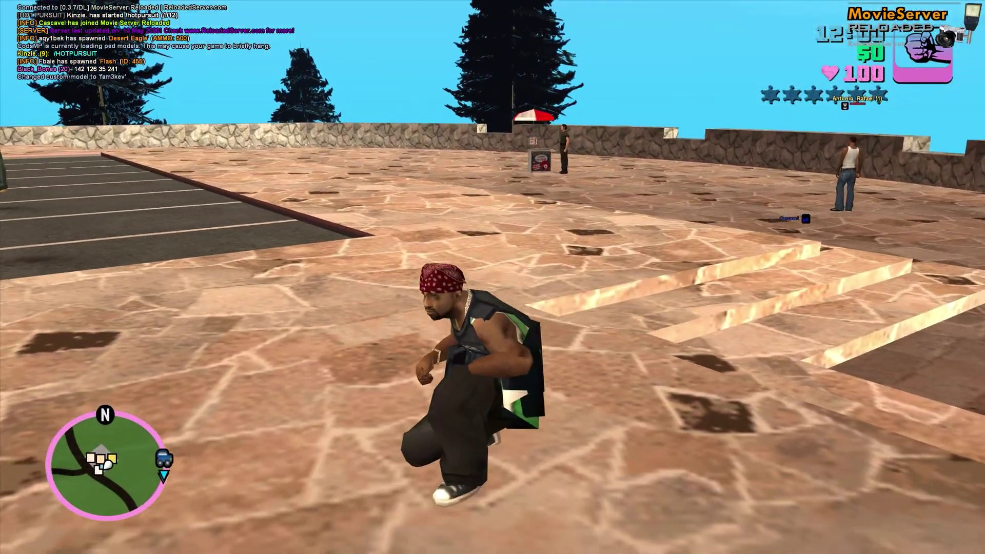
{"action": "key", "text": "w"}
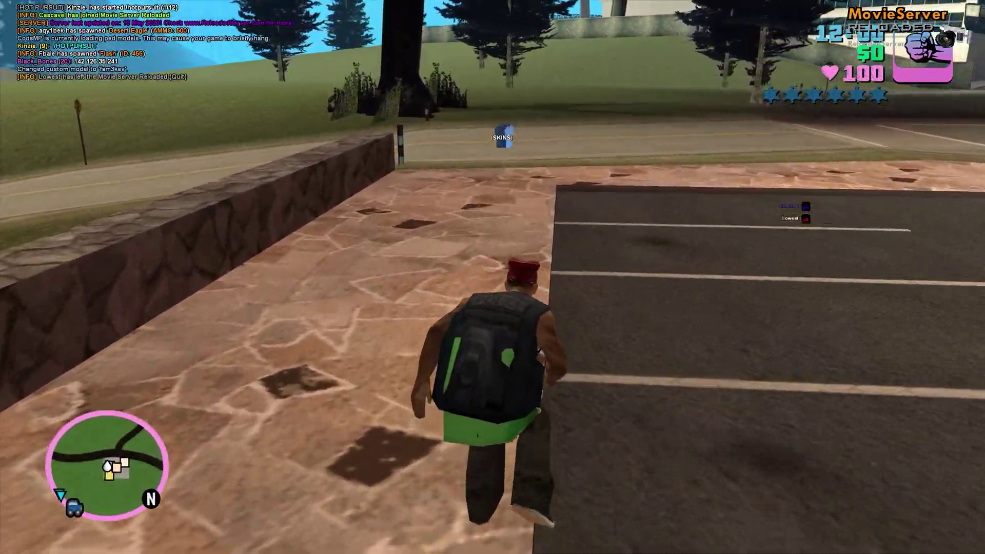
{"action": "key", "text": "c"}
{"action": "key", "text": "a"}
{"action": "key", "text": "a"}
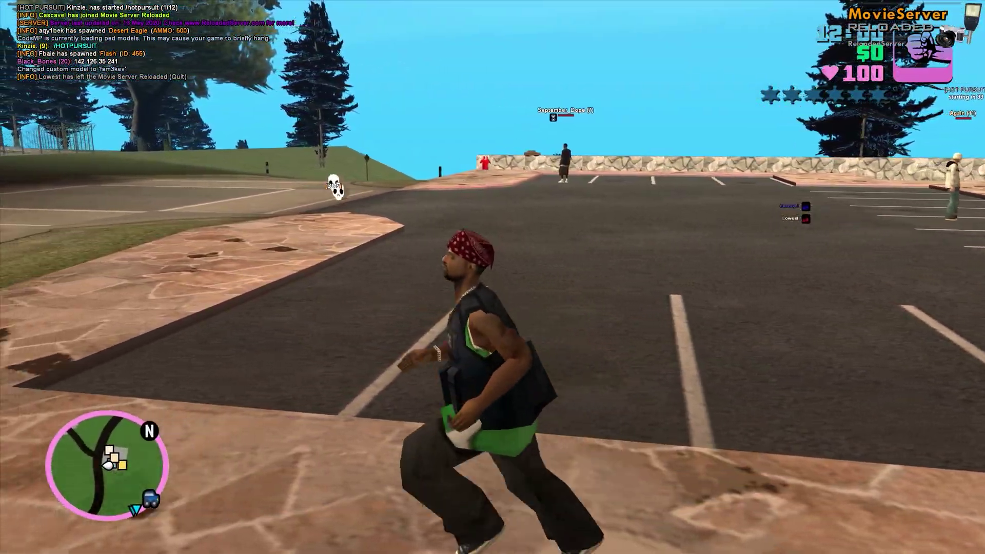
{"action": "key", "text": "w"}
{"action": "key", "text": "w"}
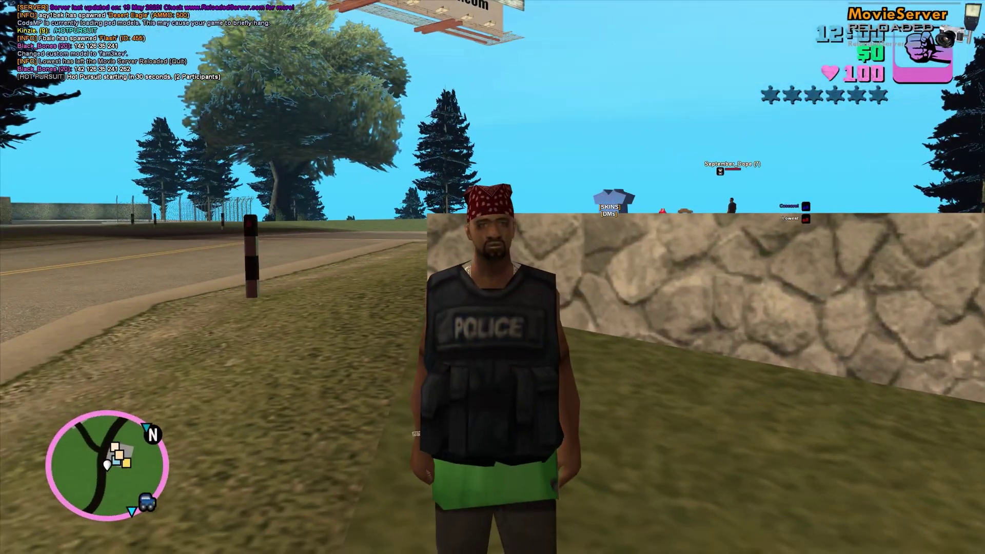
{"action": "key", "text": "w"}
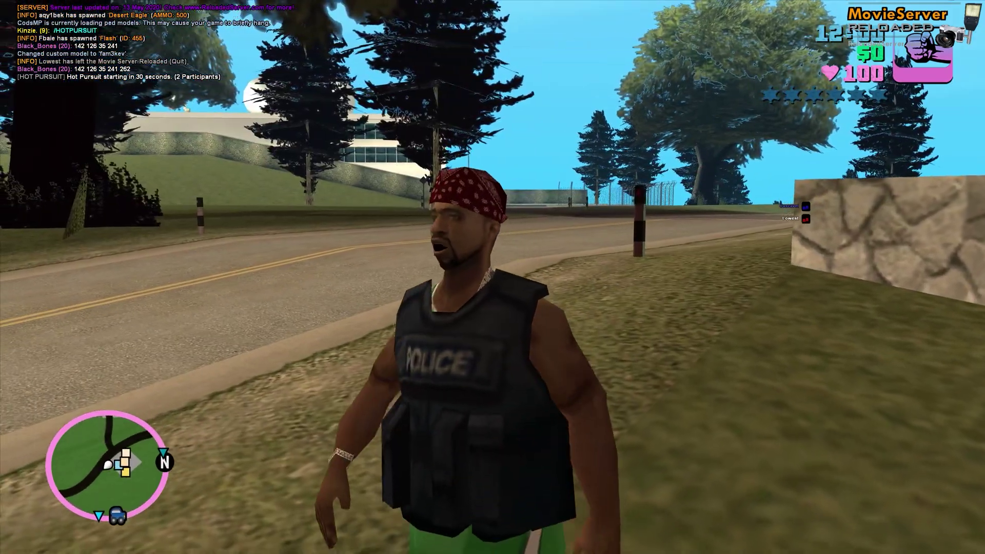
{"action": "key", "text": "a"}
{"action": "key", "text": "w"}
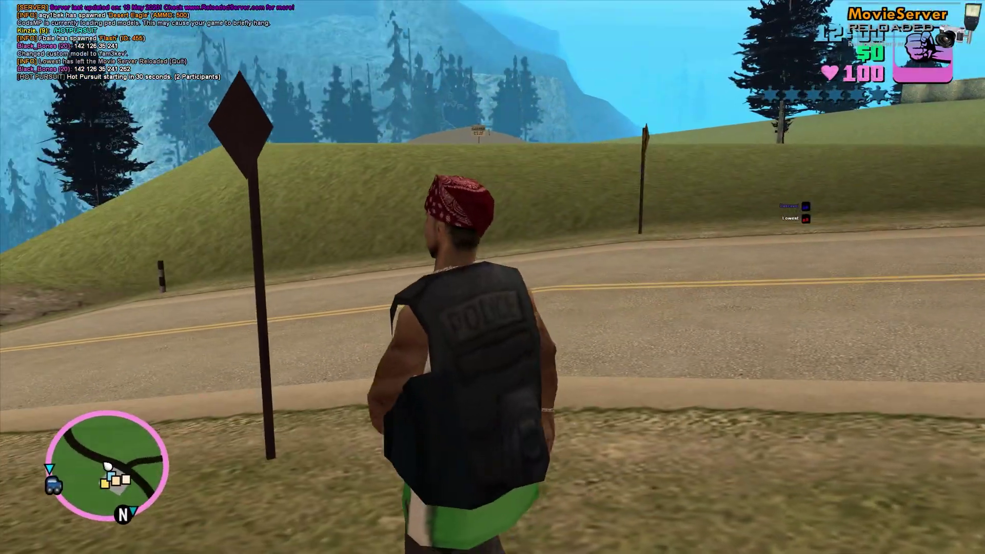
{"action": "key", "text": "w"}
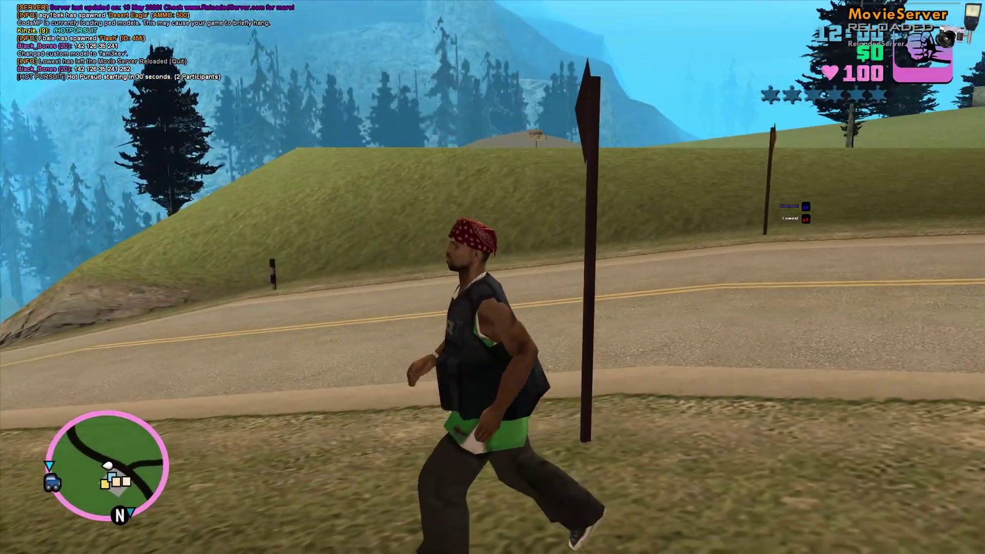